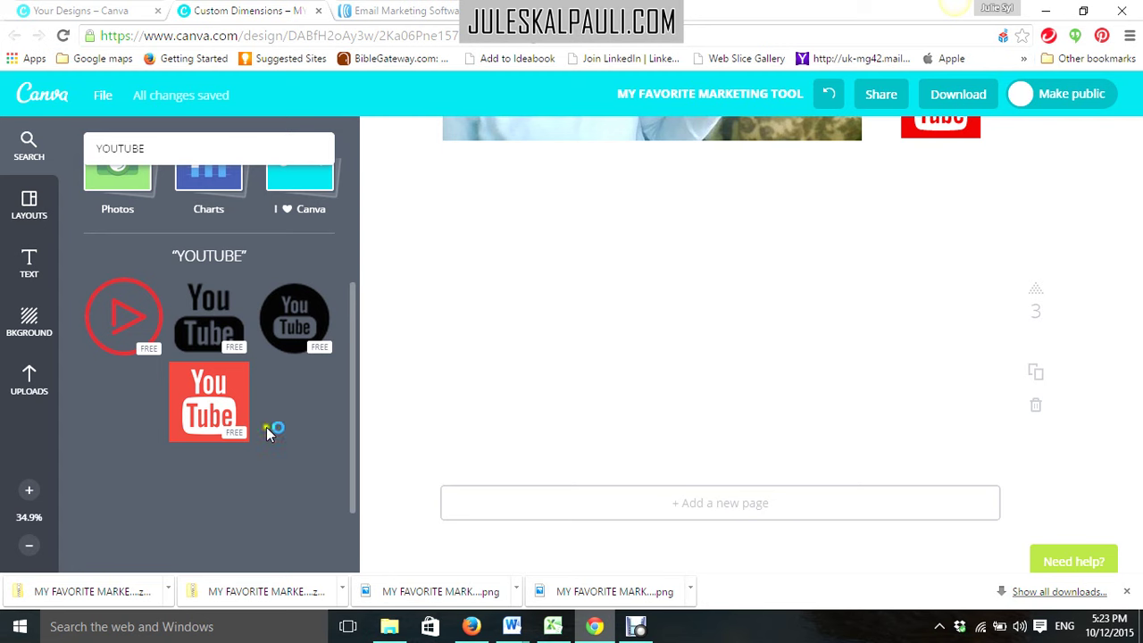
- Add the red YouTube logo to page 3, shrink it into the lower right, and brighten its red
left_click_drag(236, 420, 259, 405)
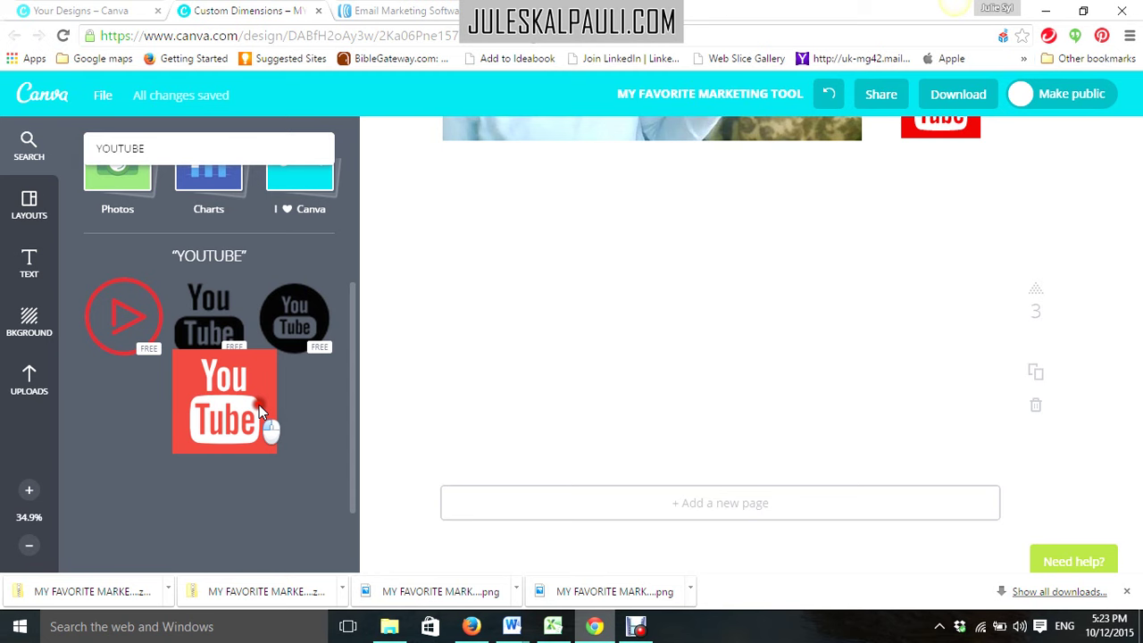
left_click_drag(259, 404, 848, 361)
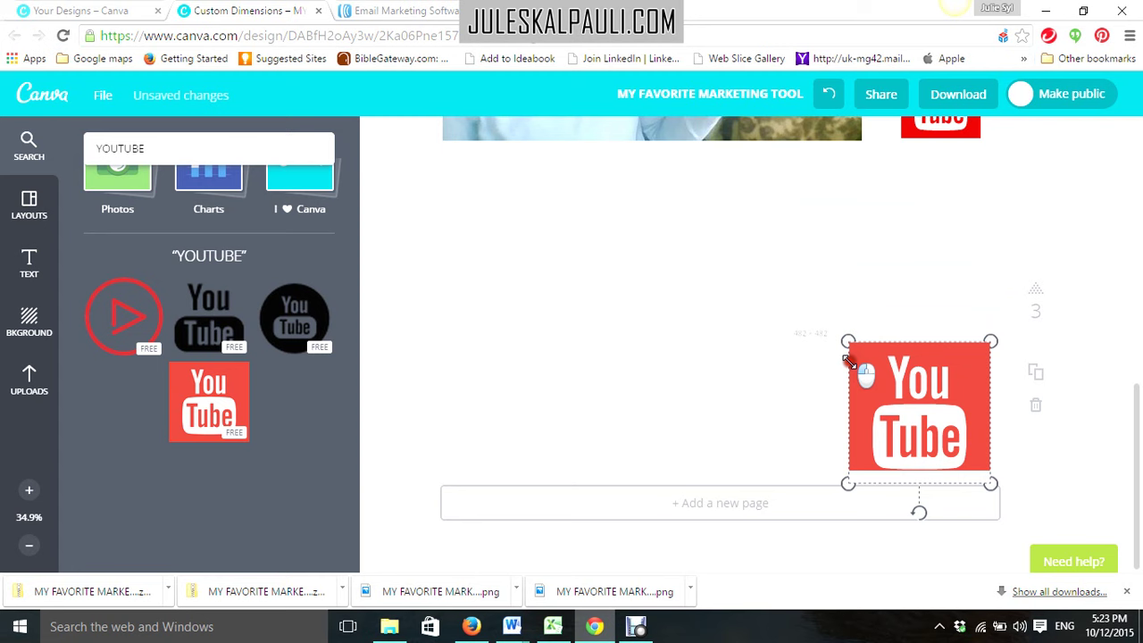
left_click_drag(848, 361, 905, 396)
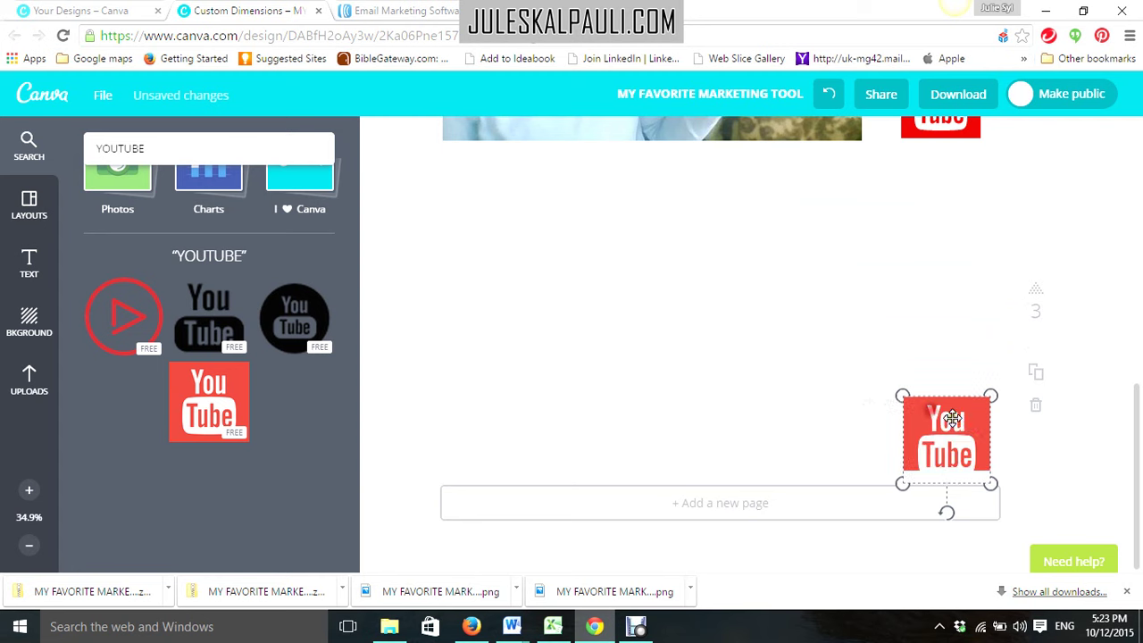
left_click_drag(970, 425, 966, 402)
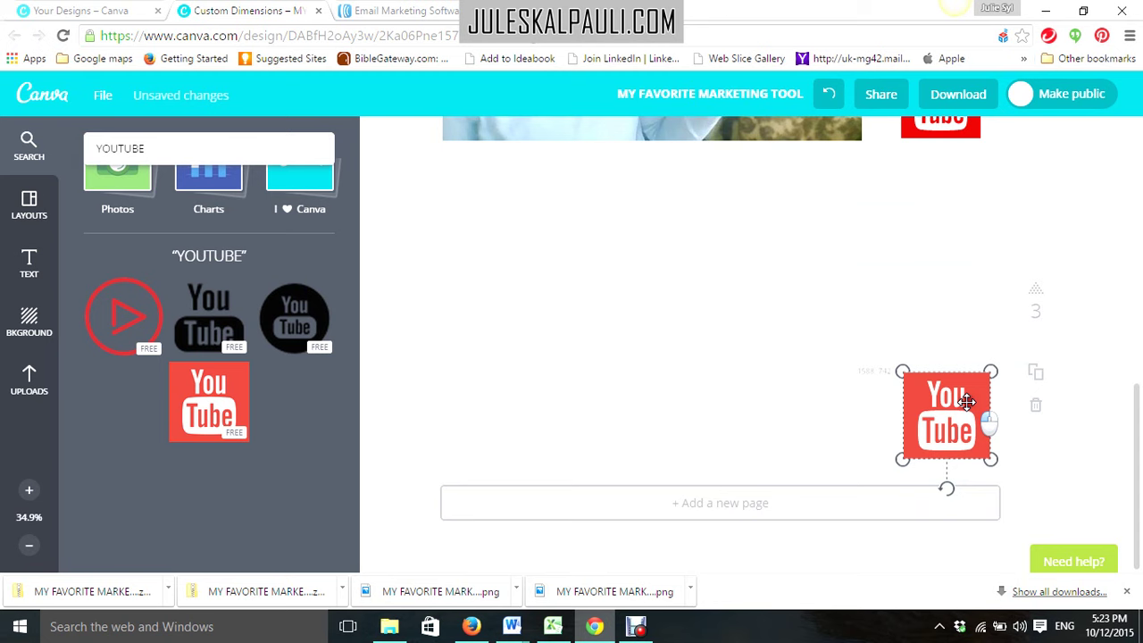
left_click(862, 426)
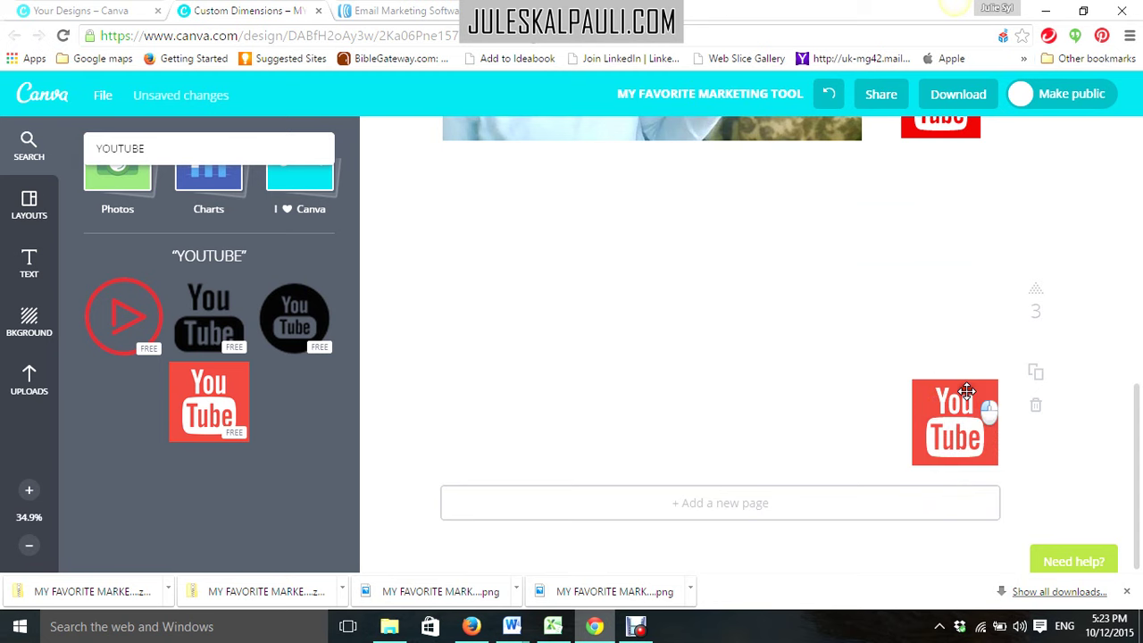
left_click(966, 391)
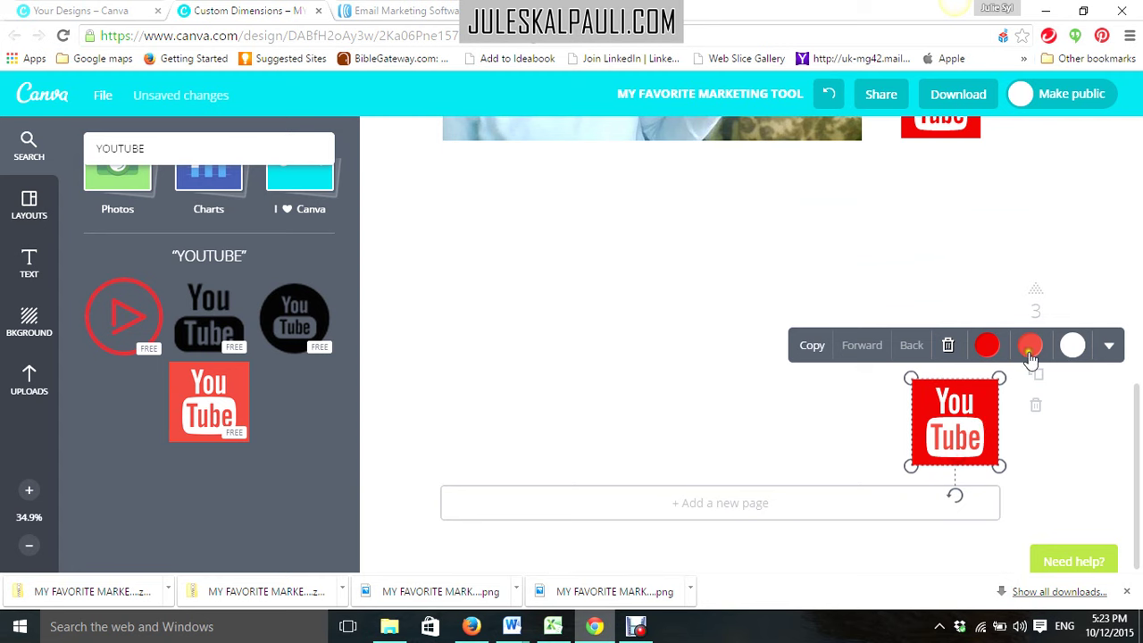
left_click(691, 339)
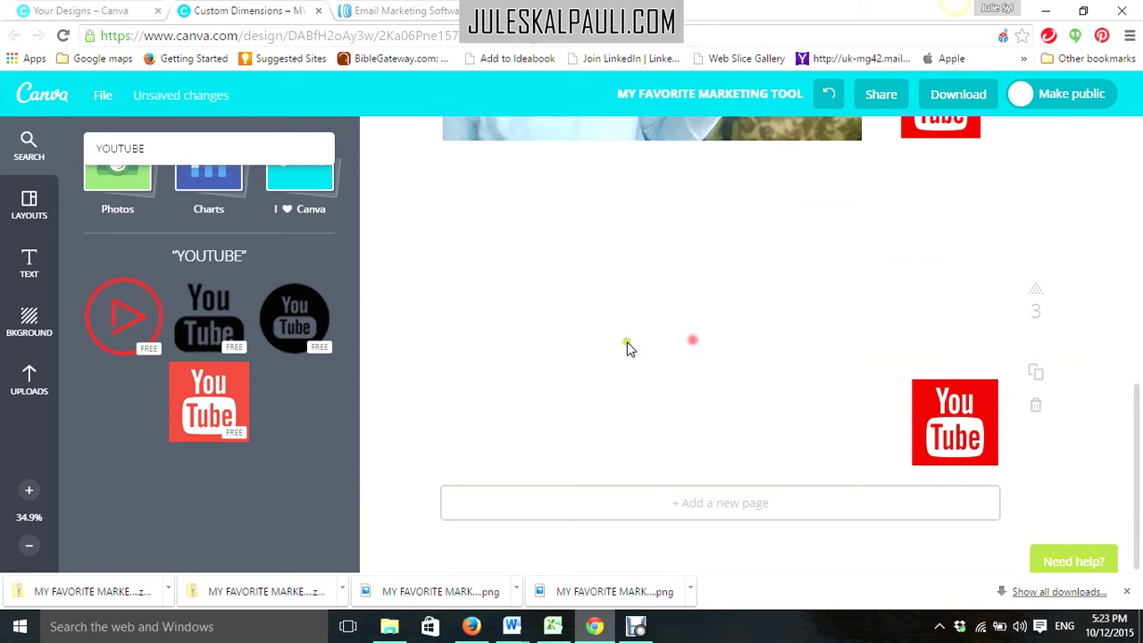
- Add the uploaded 'How to Create Awesome YouTube Thumbnails' photo and enlarge it across most of page 3
left_click(919, 398)
left_click(29, 380)
scroll(174, 397, "down", 3)
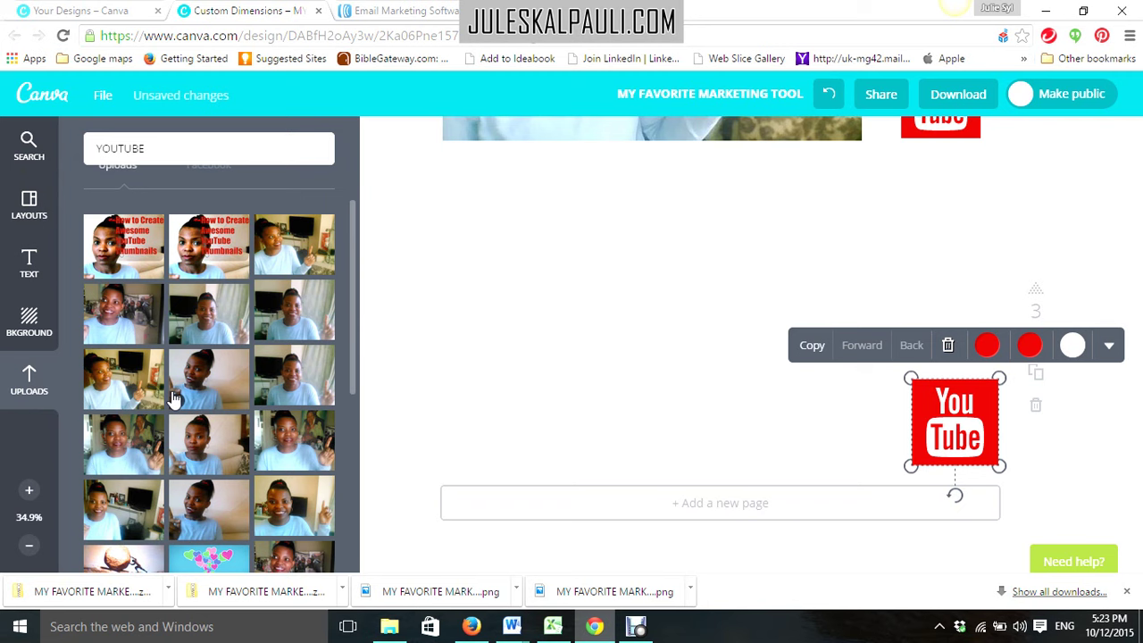
left_click(129, 250)
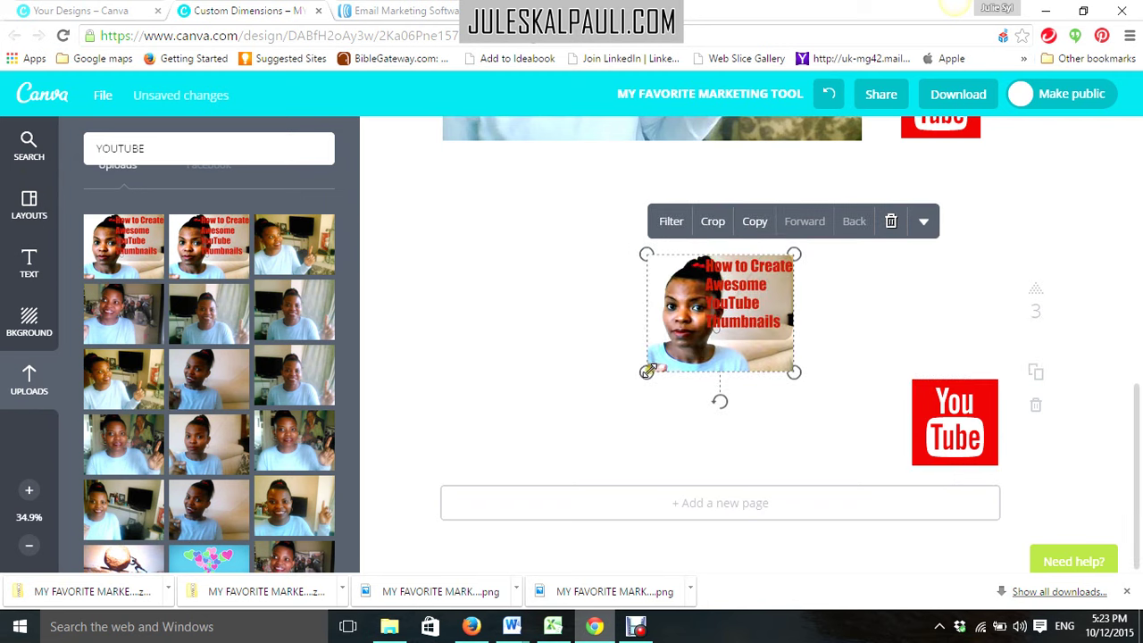
left_click_drag(643, 374, 635, 378)
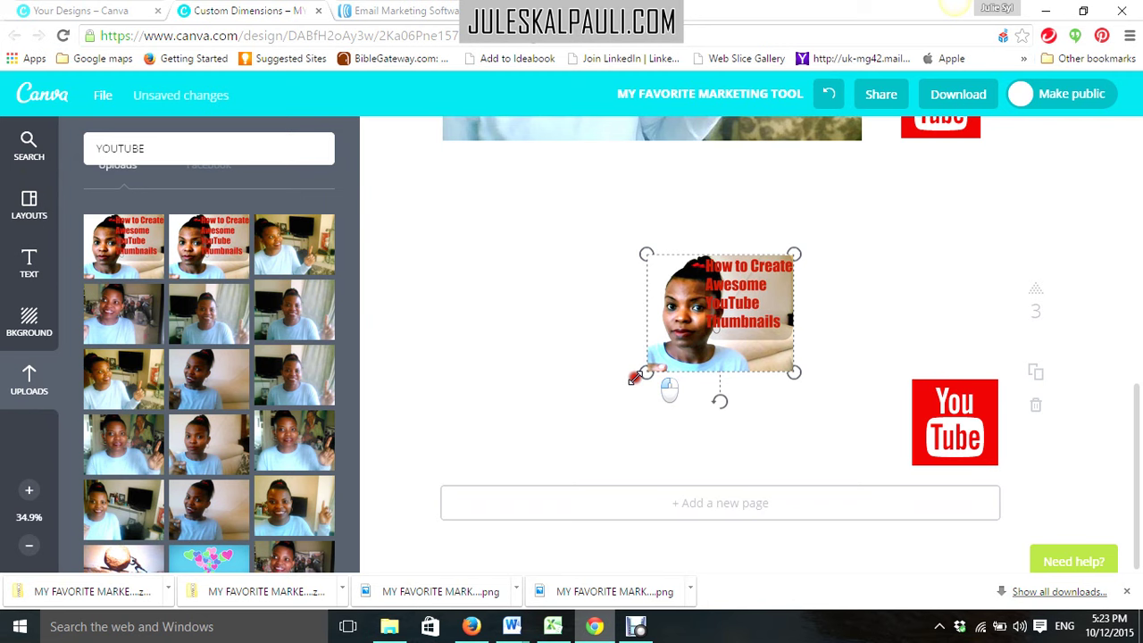
left_click_drag(636, 378, 441, 474)
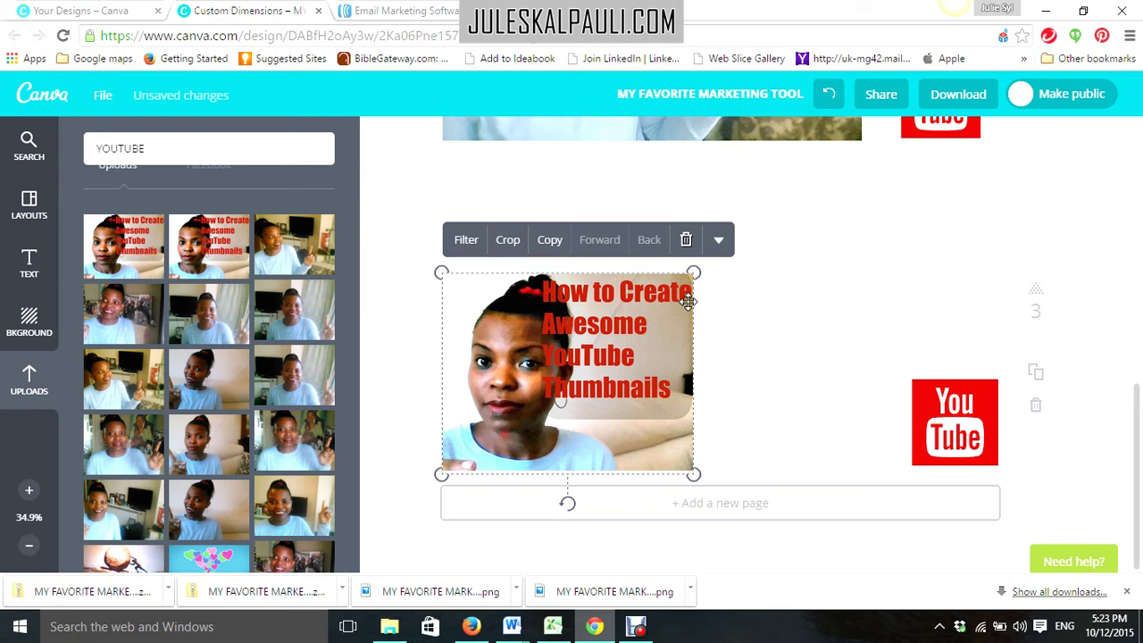
left_click_drag(692, 273, 849, 195)
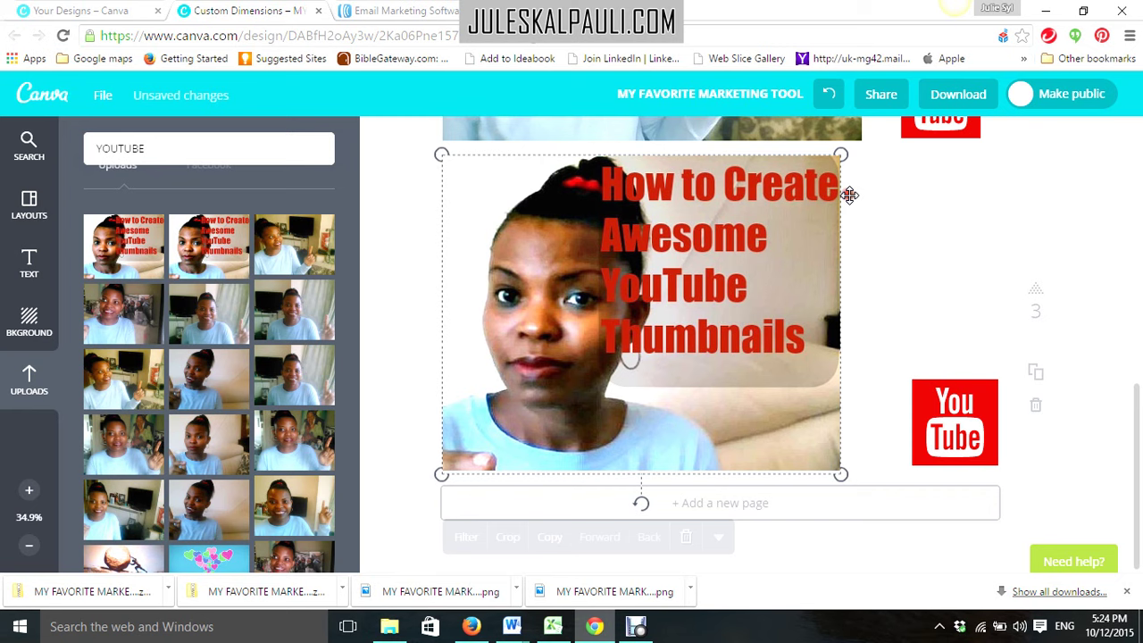
left_click(941, 325)
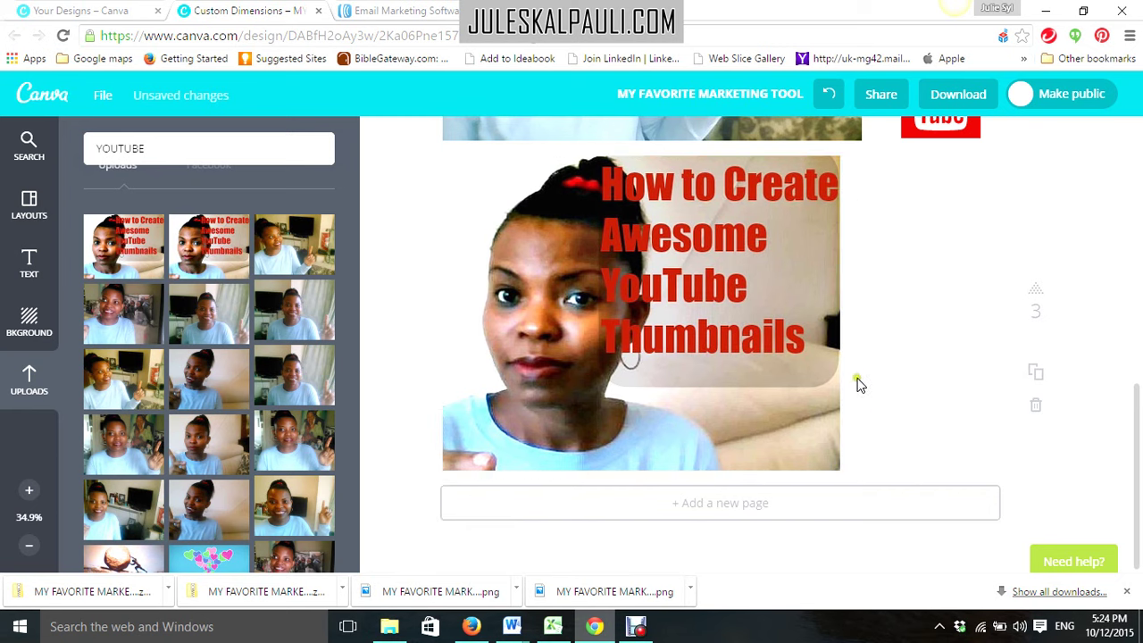
- Add a red YouTube logo from a YOUTUBE search, shrink it, and place it at the photo's lower right
key("Return")
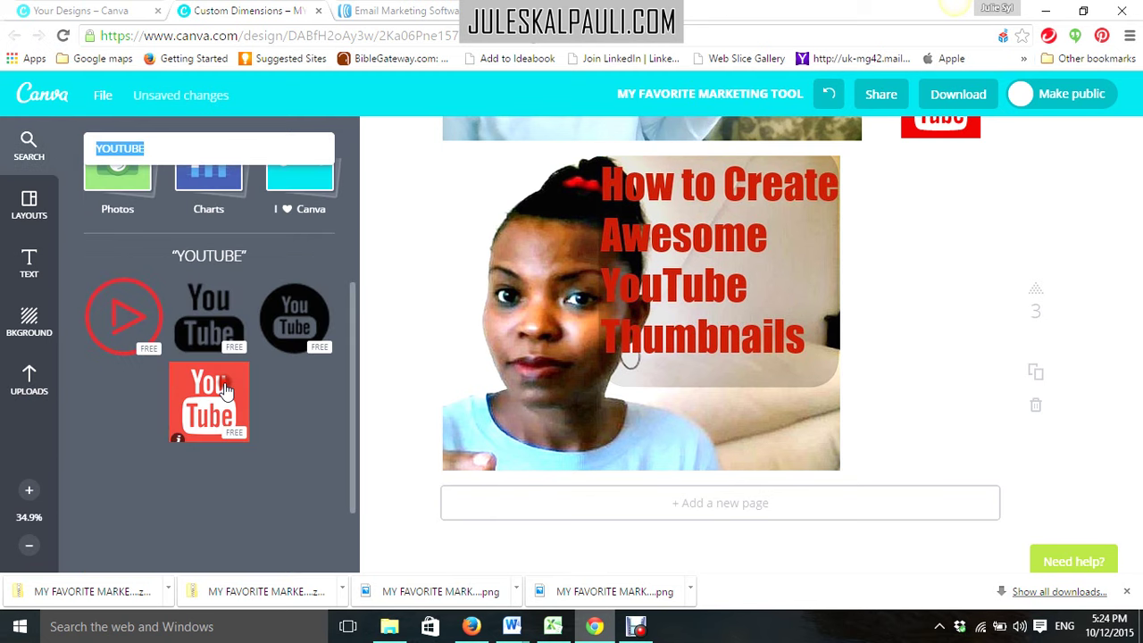
left_click(208, 402)
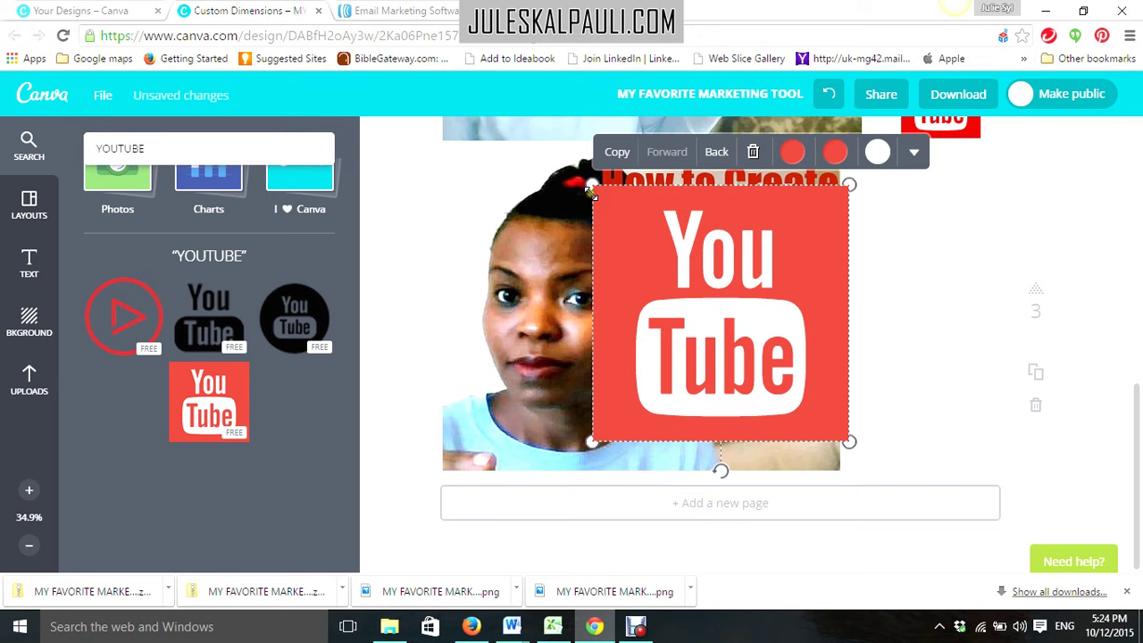
left_click_drag(591, 190, 757, 350)
left_click_drag(817, 378, 934, 397)
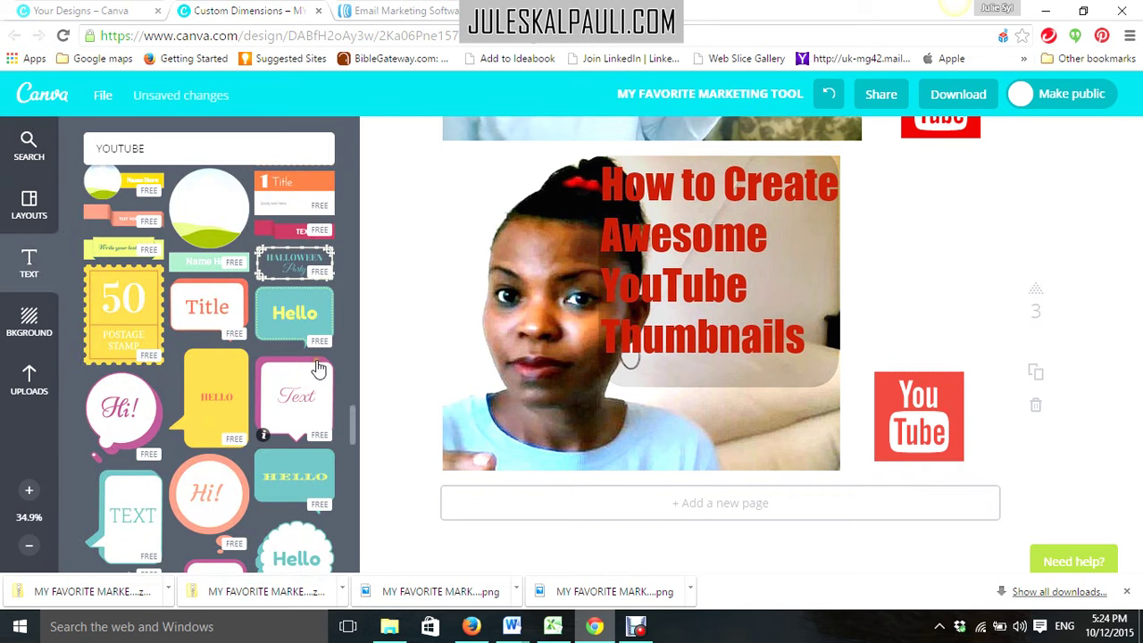
scroll(318, 368, "down", 1)
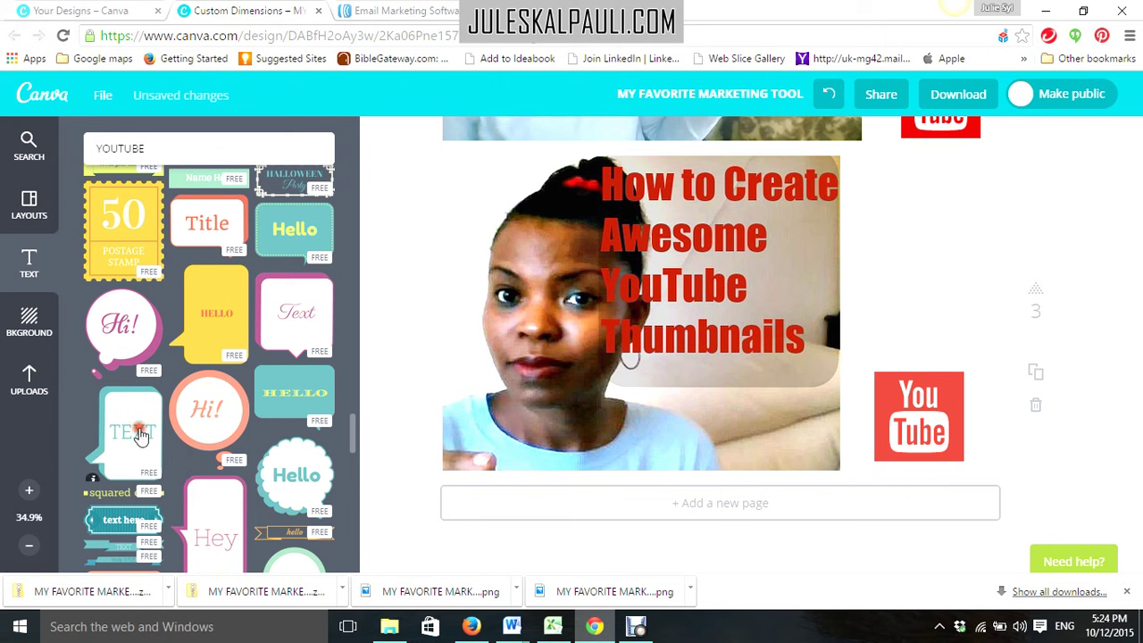
left_click_drag(140, 435, 684, 262)
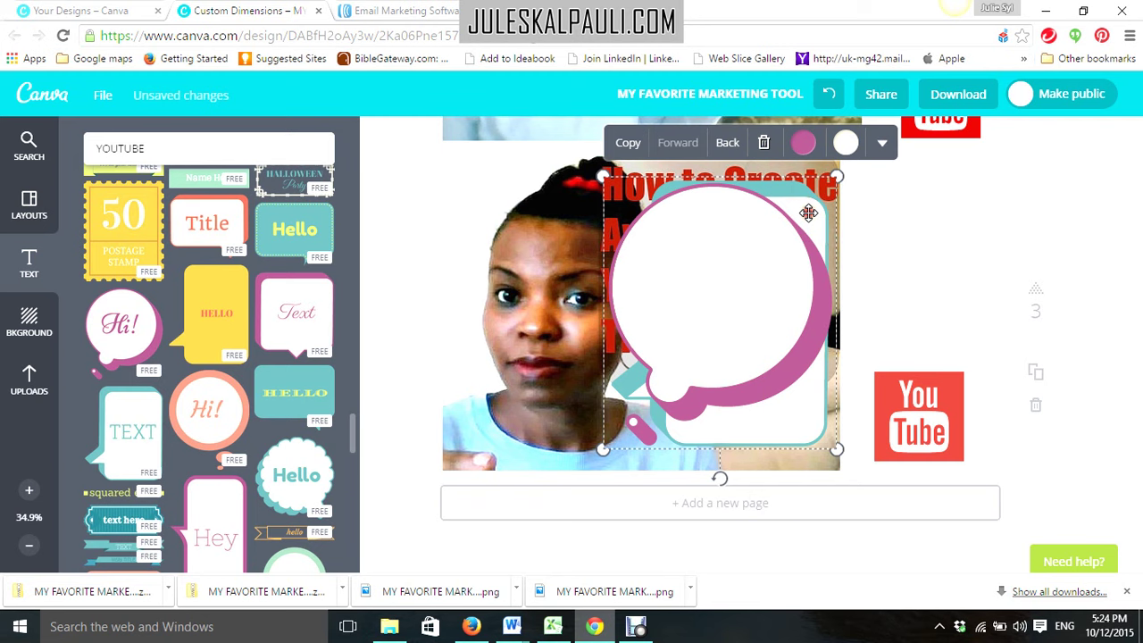
left_click(761, 232)
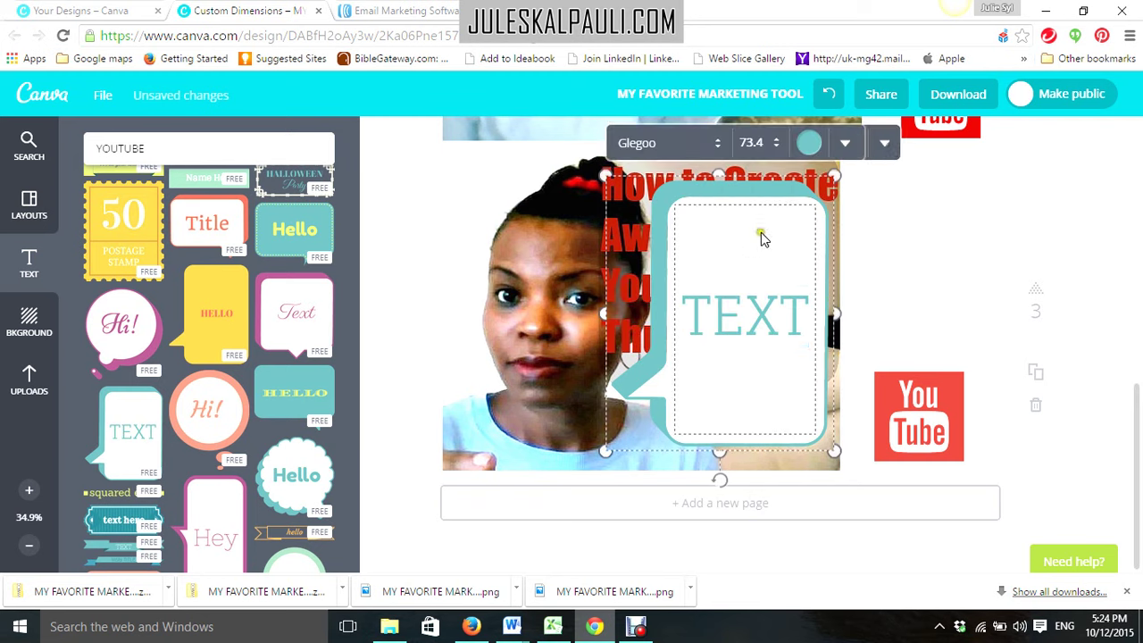
left_click(761, 214)
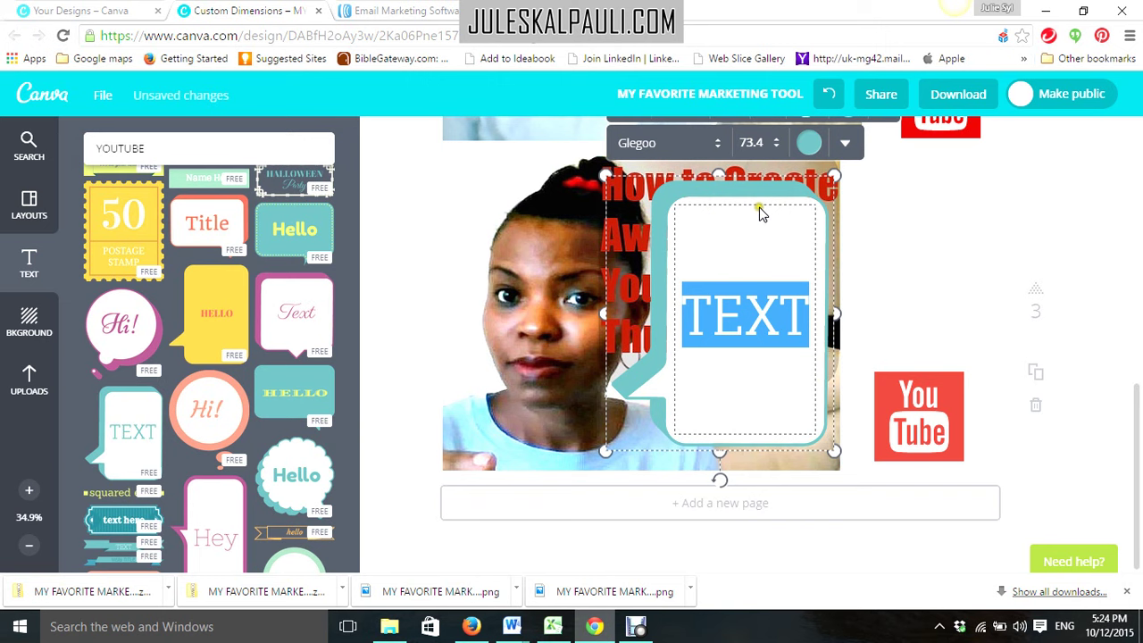
left_click(750, 220)
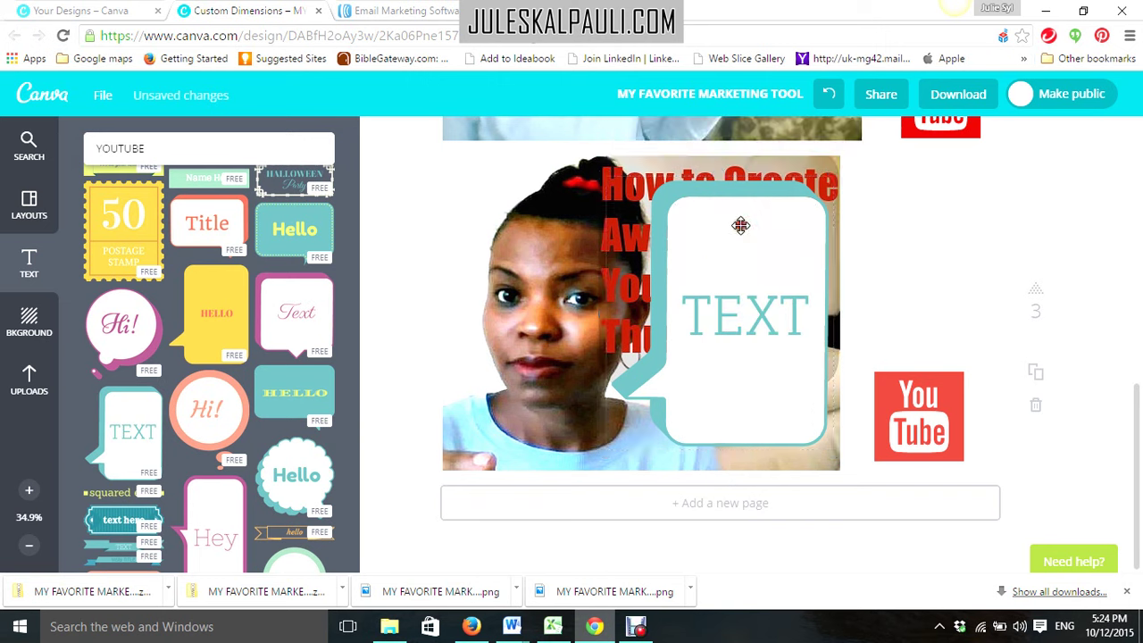
double_click(740, 224)
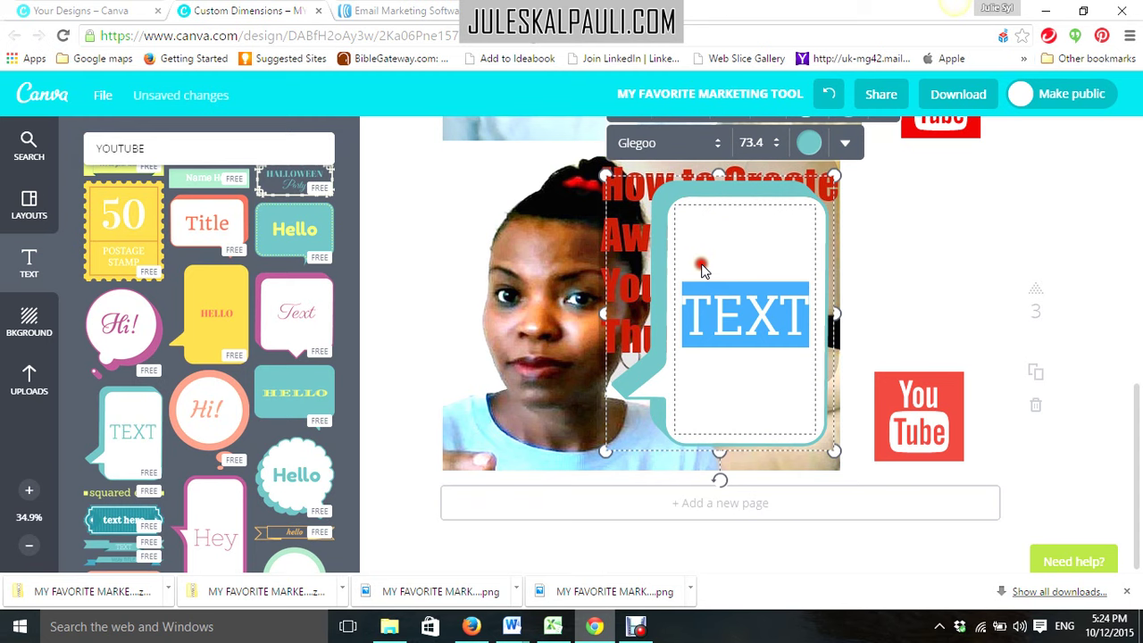
key("Escape")
key("Delete")
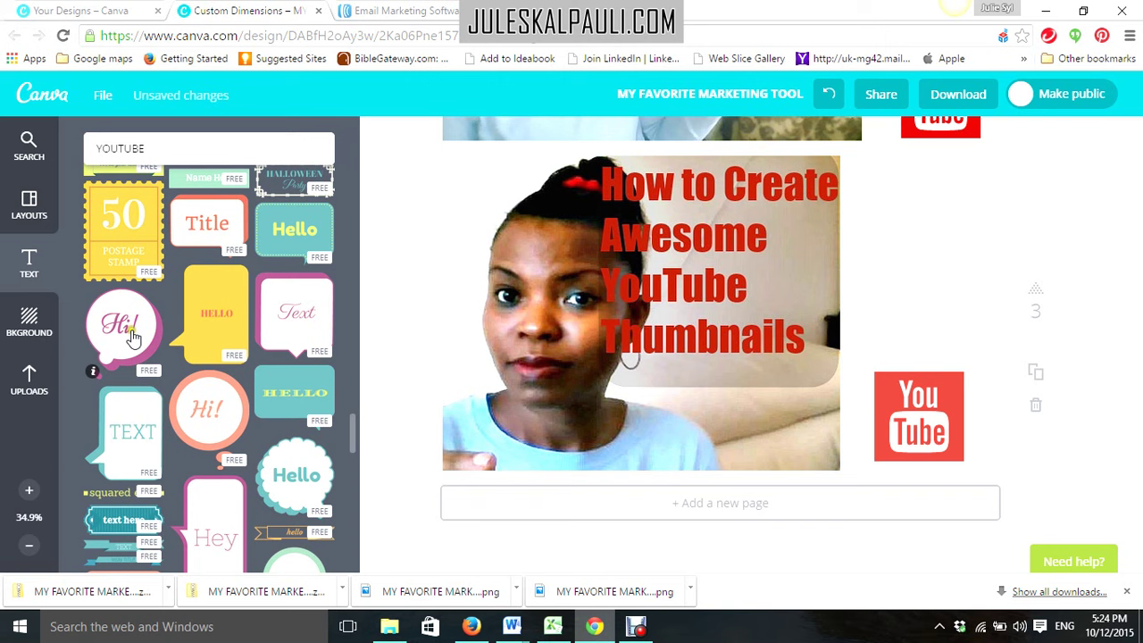
- Add the pink 'Hi!' speech bubble, shrink it, and set its text size to 24
left_click_drag(131, 337, 857, 312)
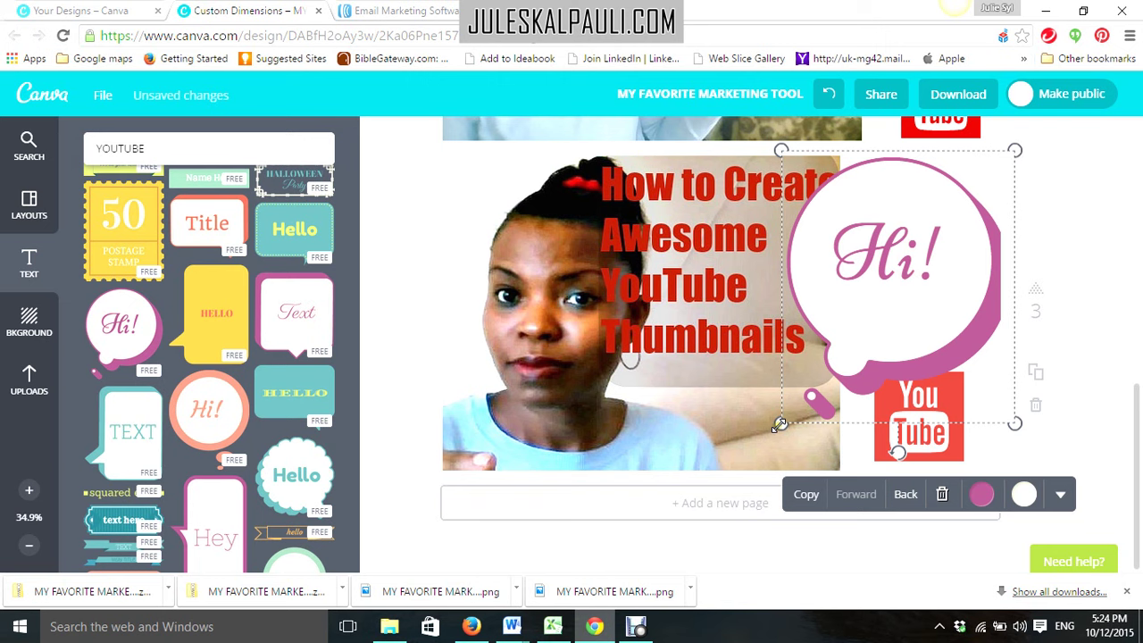
left_click_drag(779, 426, 802, 402)
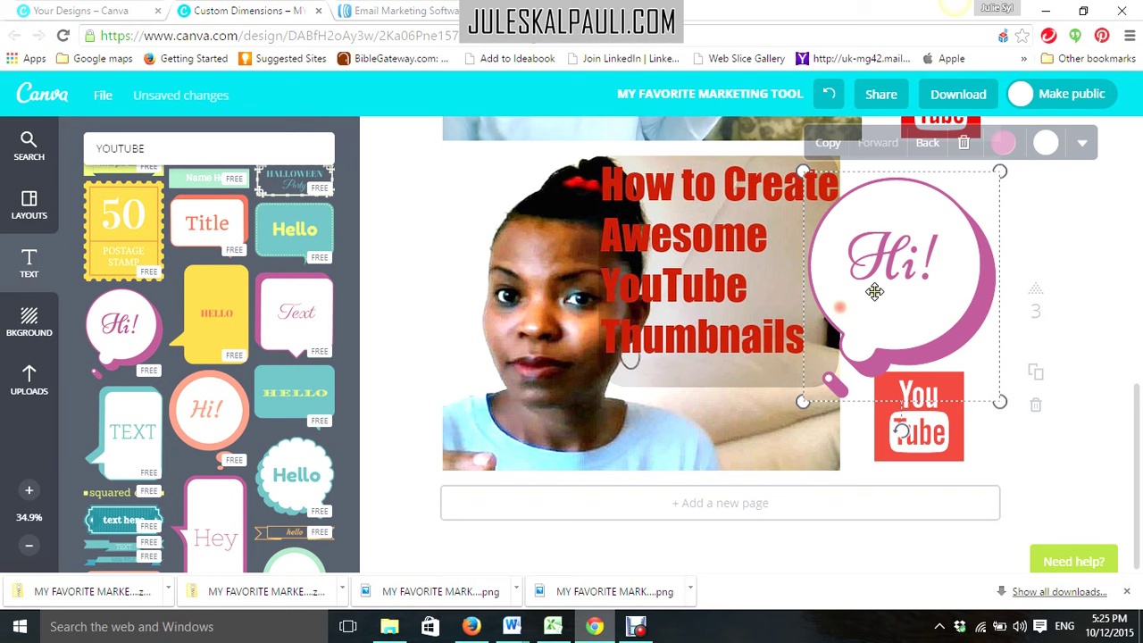
left_click(874, 291)
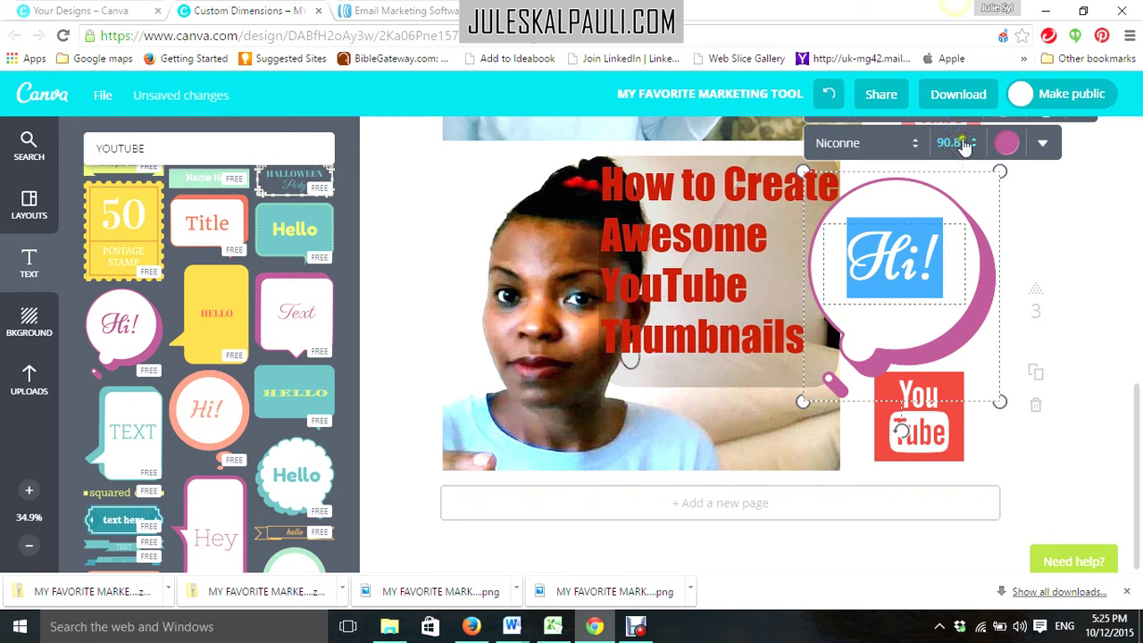
left_click(973, 150)
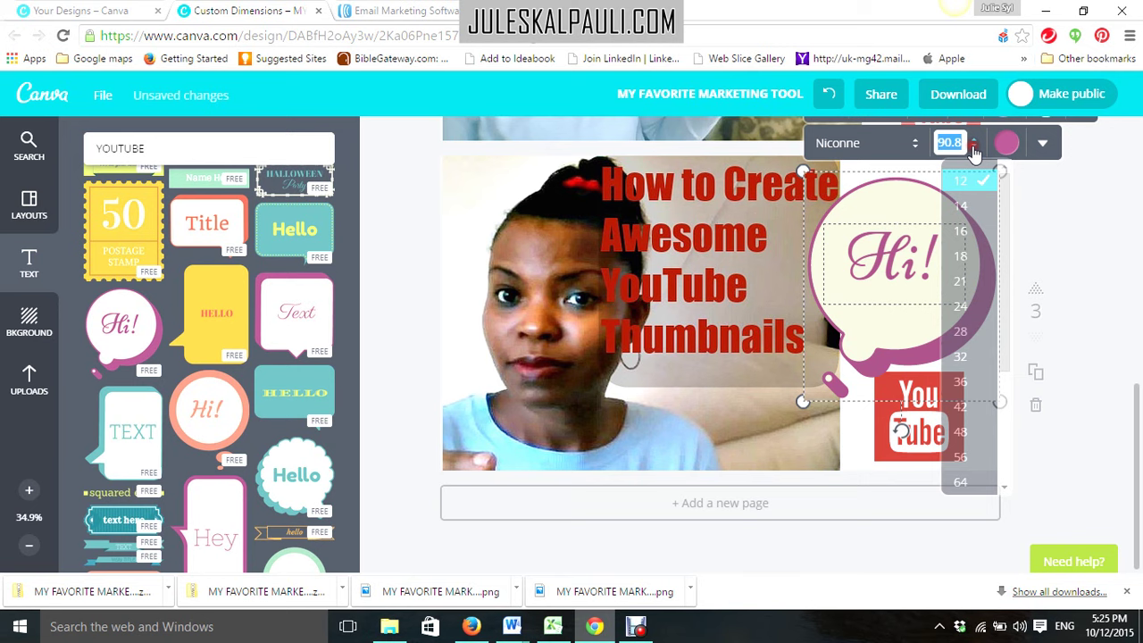
left_click(963, 255)
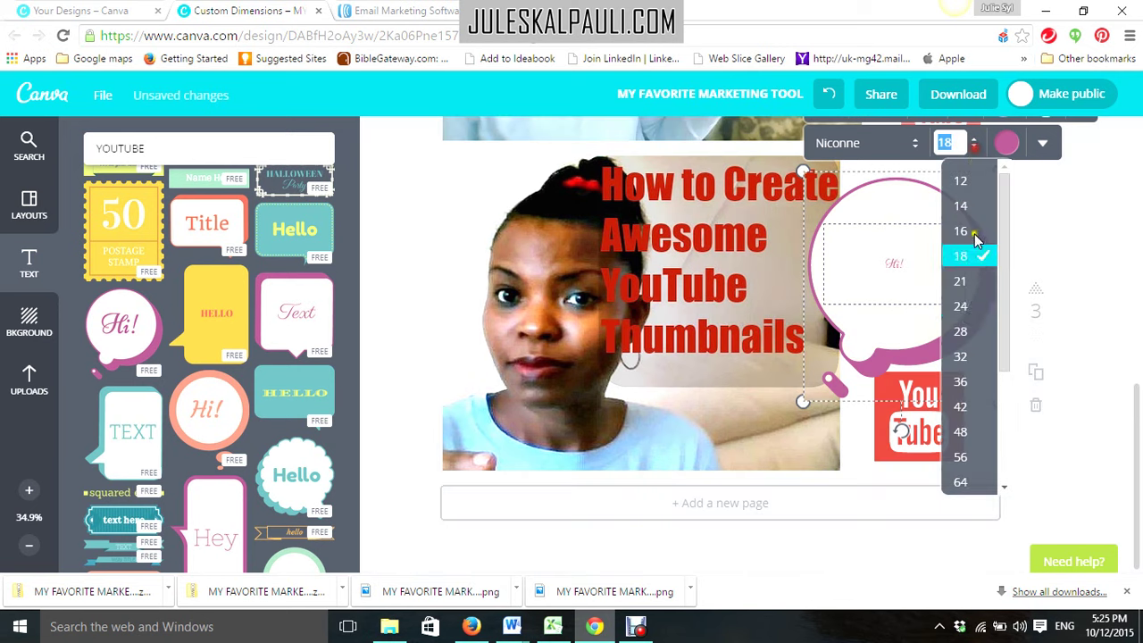
left_click(959, 306)
- Change the bubble text font to Norwester
left_click(861, 143)
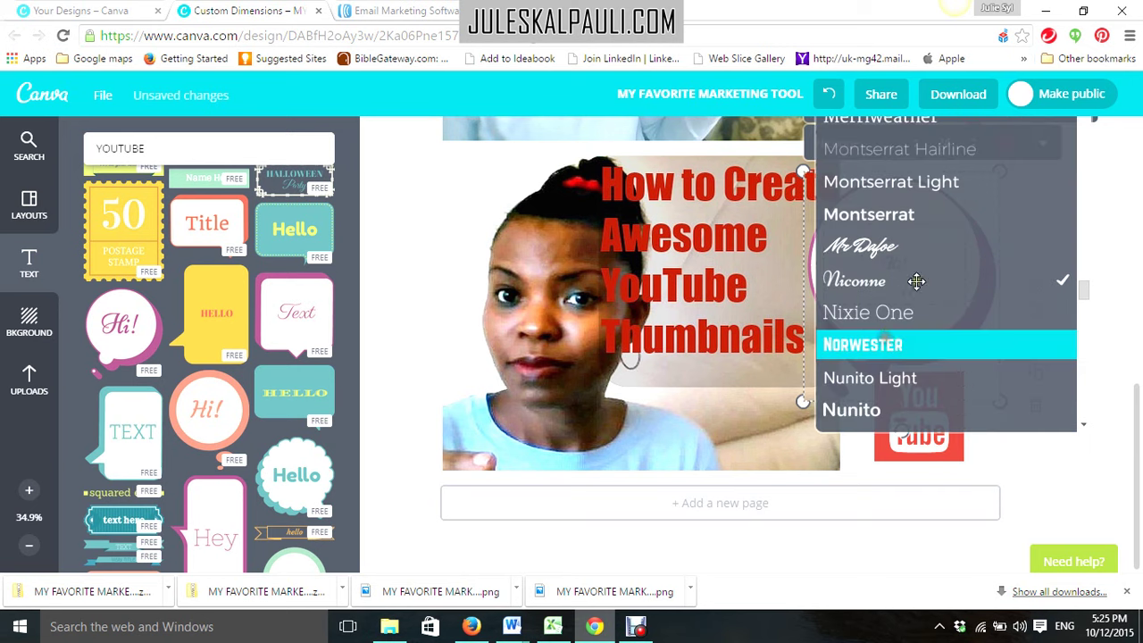
left_click(913, 339)
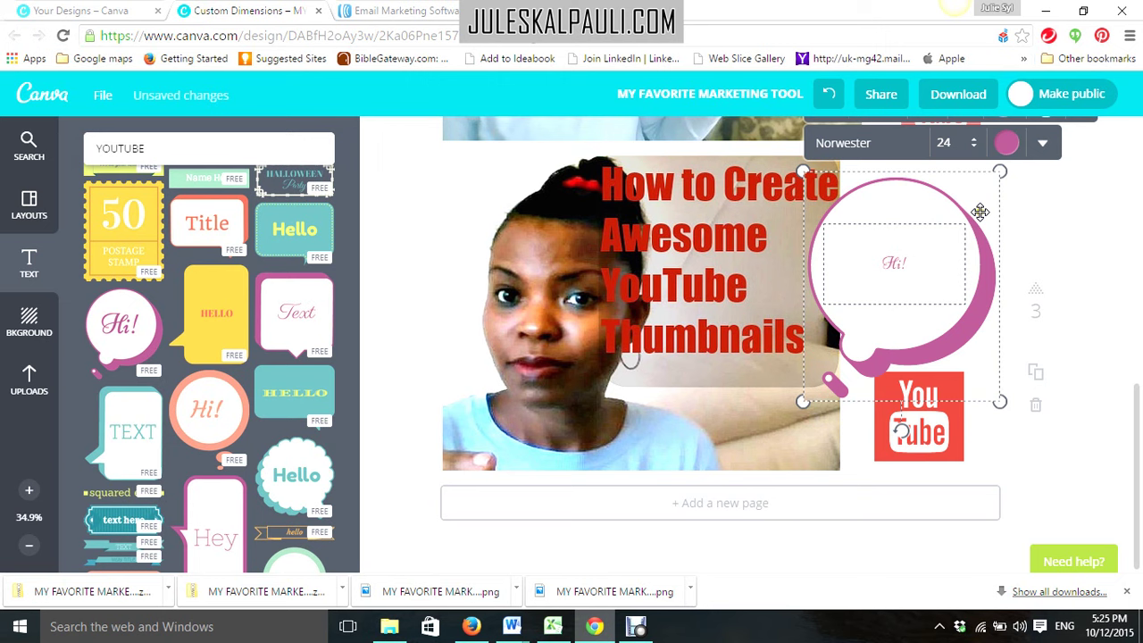
left_click(1042, 143)
- Retype the bubble text as 'WIN ON YOUTUBE', keeping the text black
left_click(904, 258)
key("ctrl+a")
type("WIN 0")
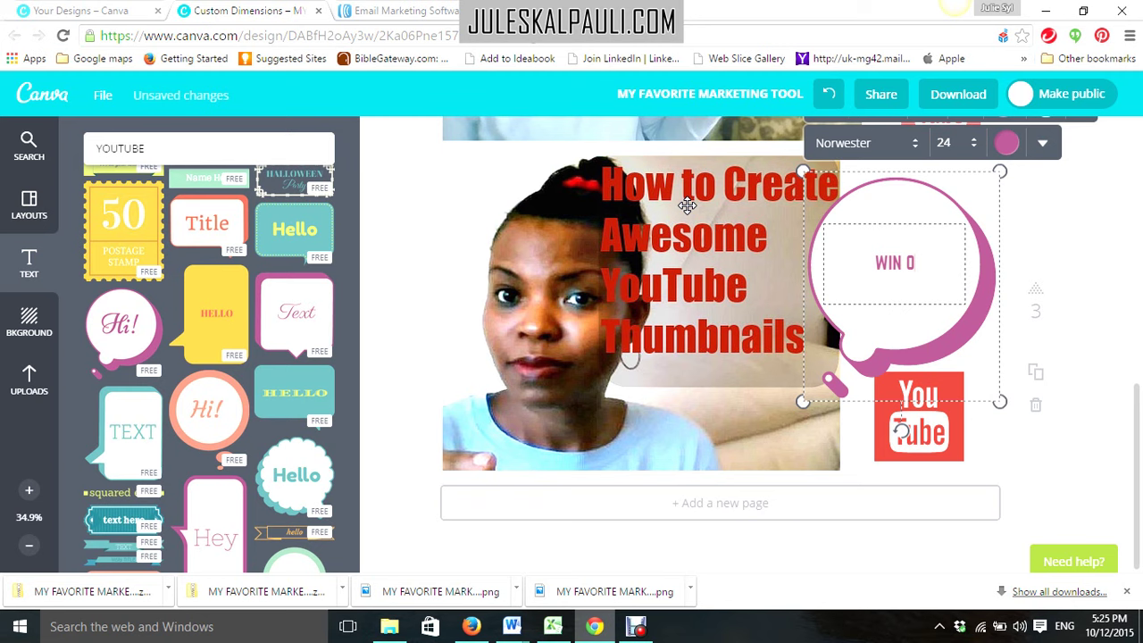
type("N YOUTUBE")
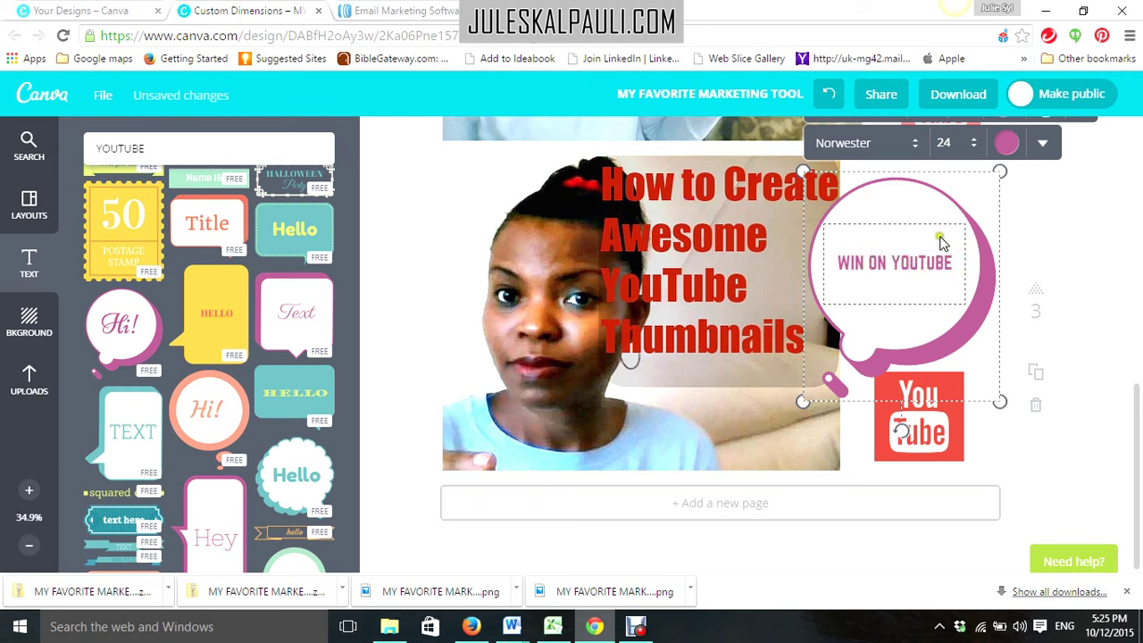
left_click(1001, 147)
left_click(941, 267)
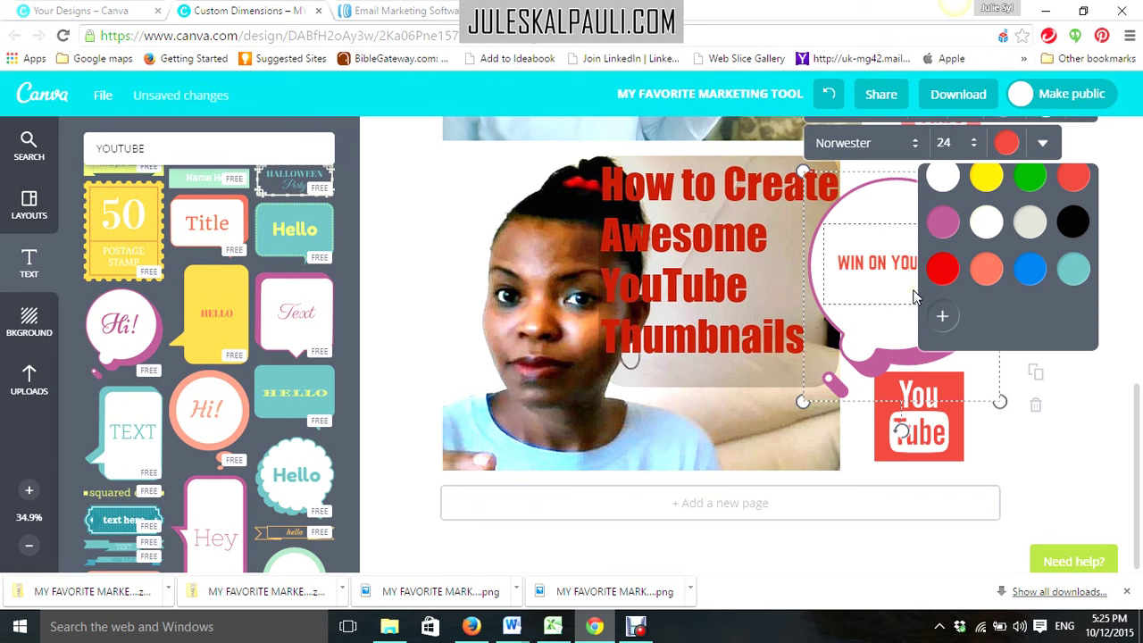
key("ctrl+z")
- Recolour the speech bubble shape from pink to red
left_click(889, 353)
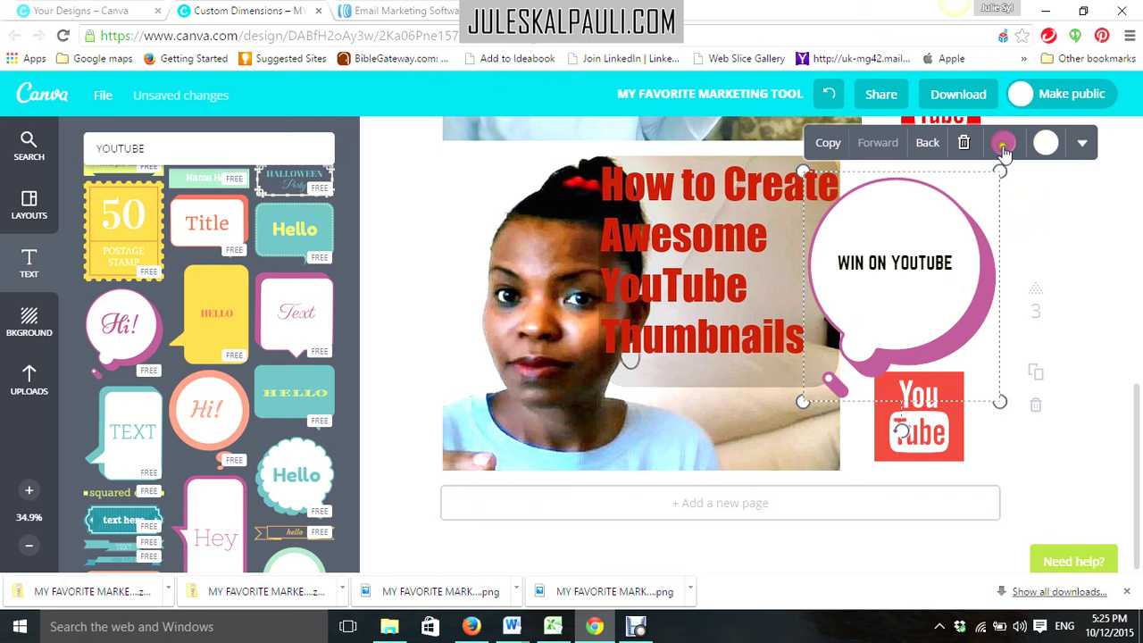
left_click(1002, 145)
left_click(1071, 225)
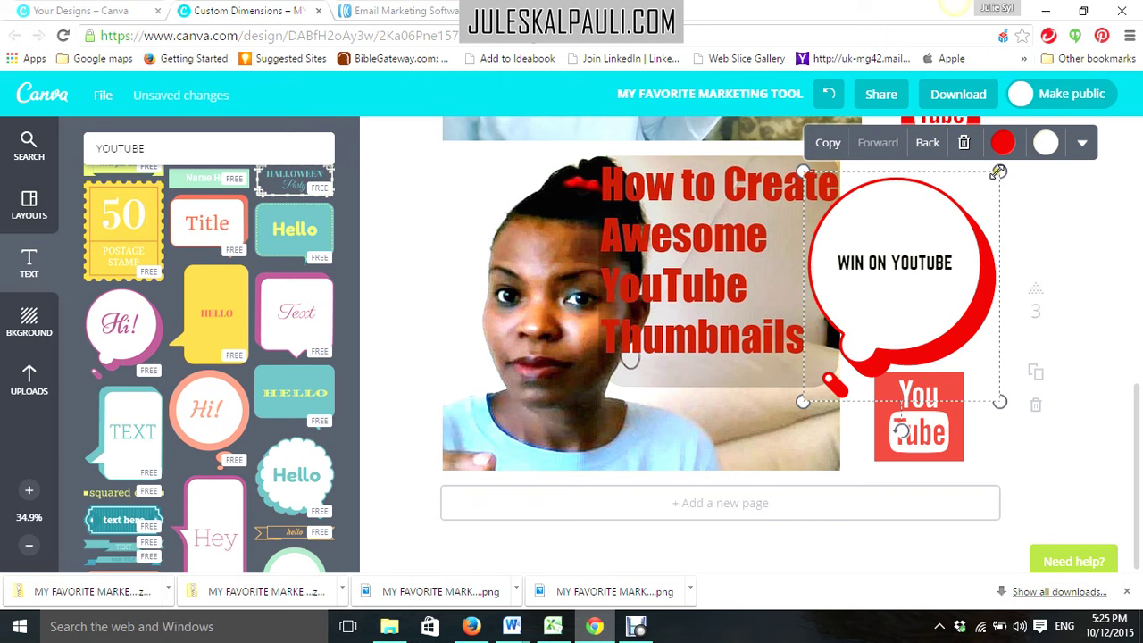
- Shrink the speech bubble slightly and enlarge the YouTube logo a little, then review the page
left_click_drag(997, 171, 989, 174)
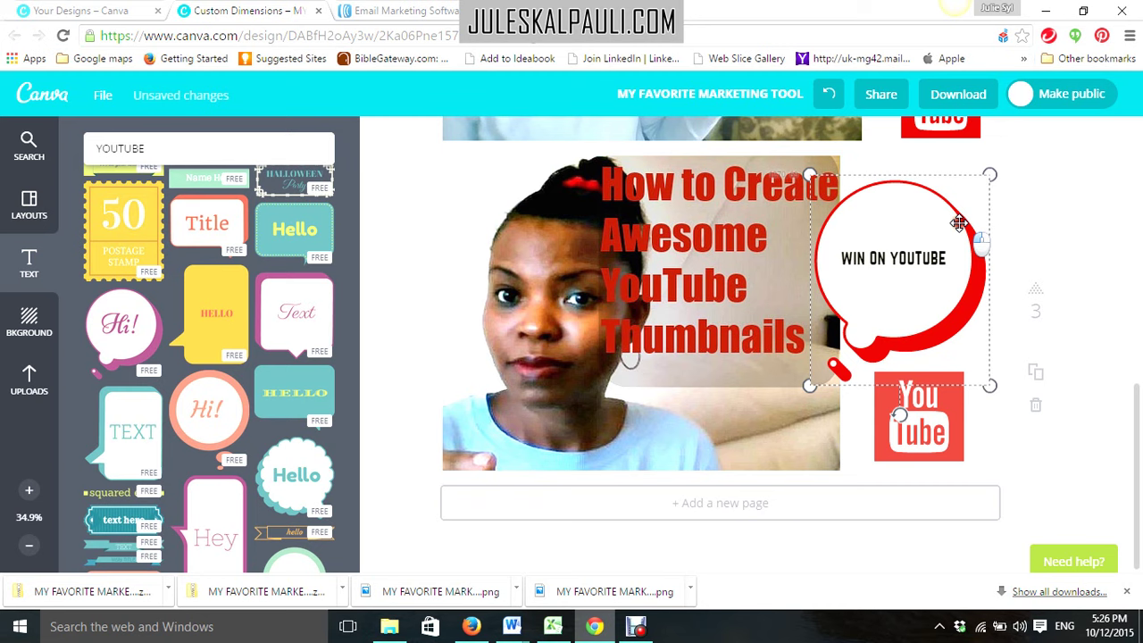
left_click_drag(962, 372, 969, 367)
left_click(1040, 447)
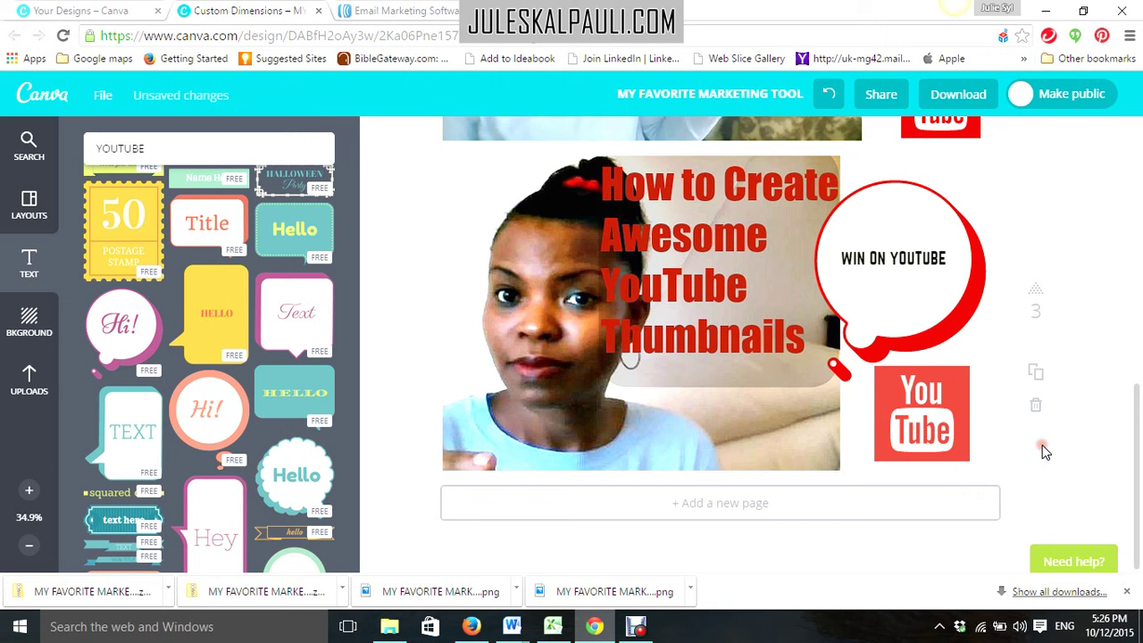
left_click(921, 414)
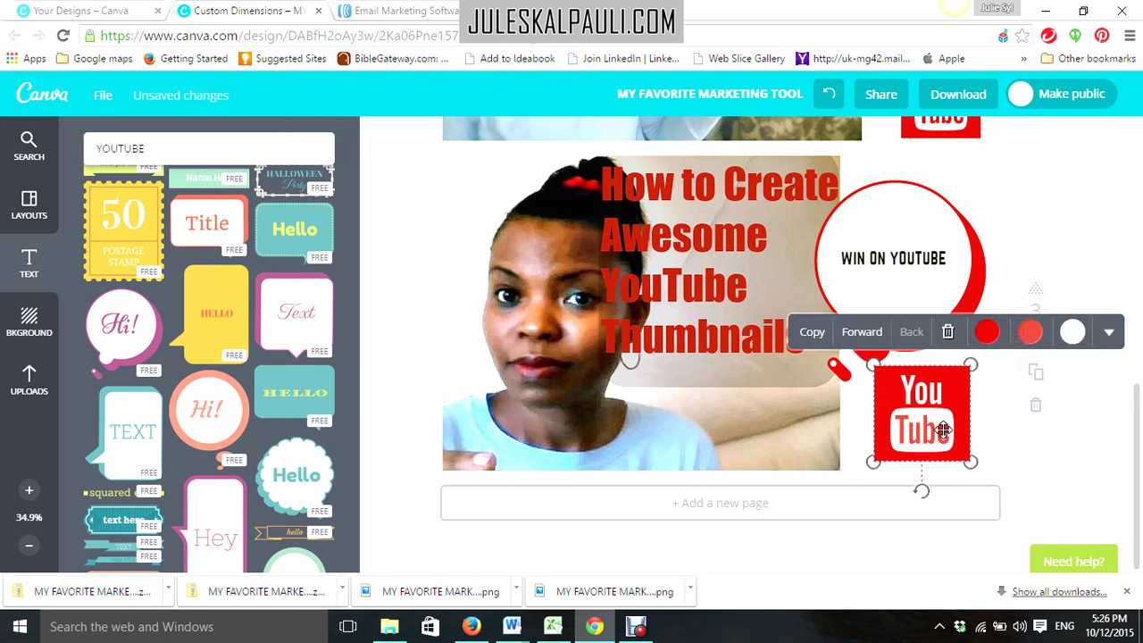
left_click(1030, 331)
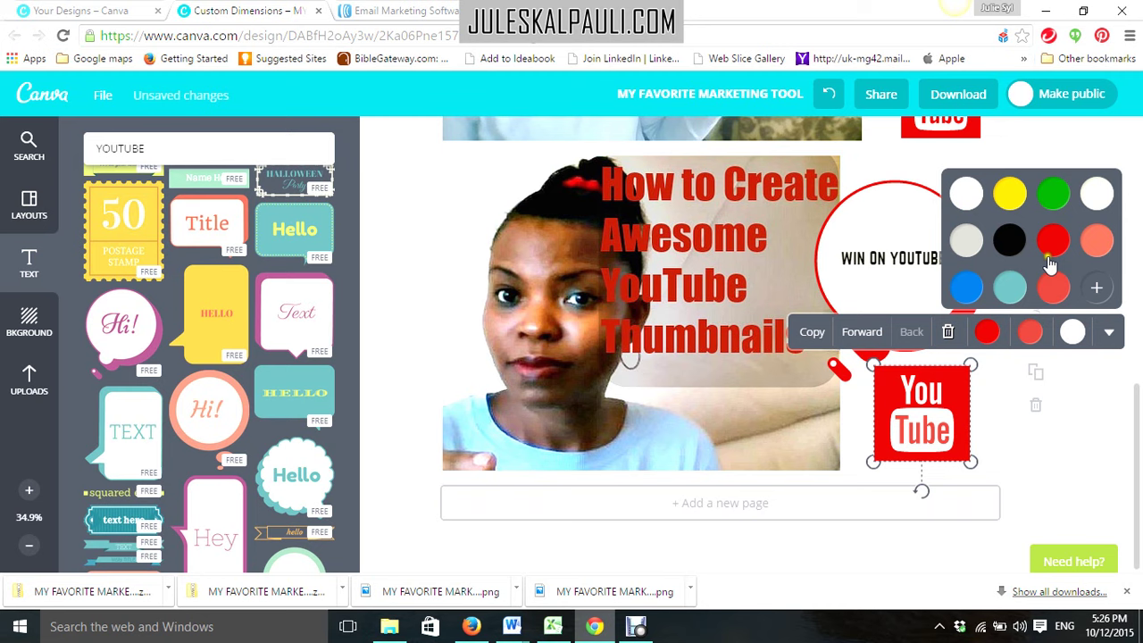
left_click(1074, 492)
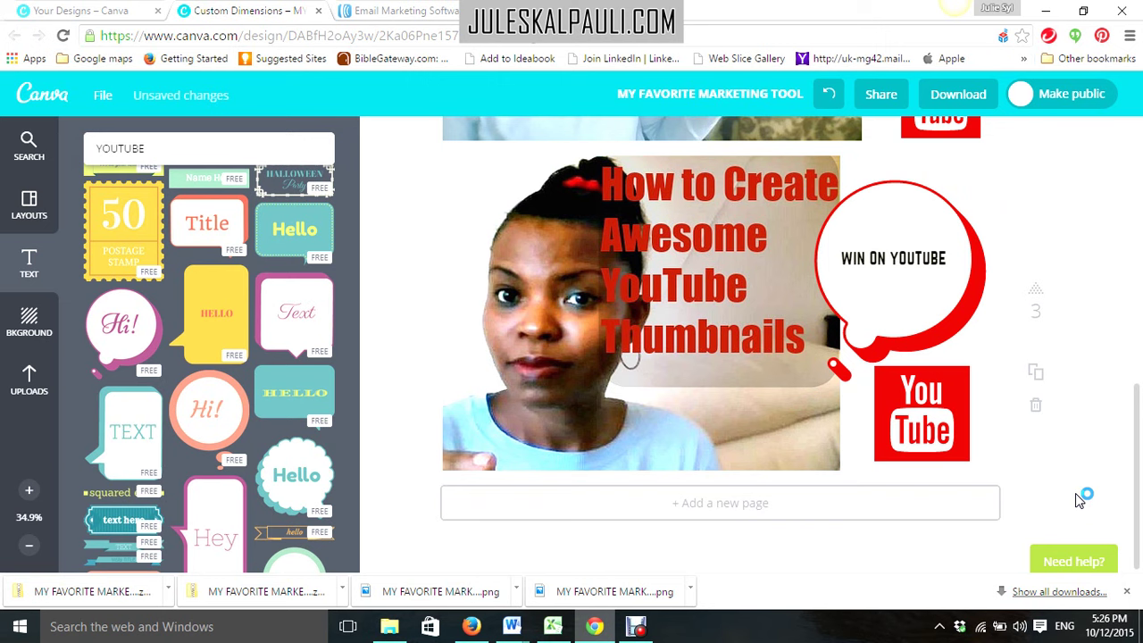
left_click(525, 364)
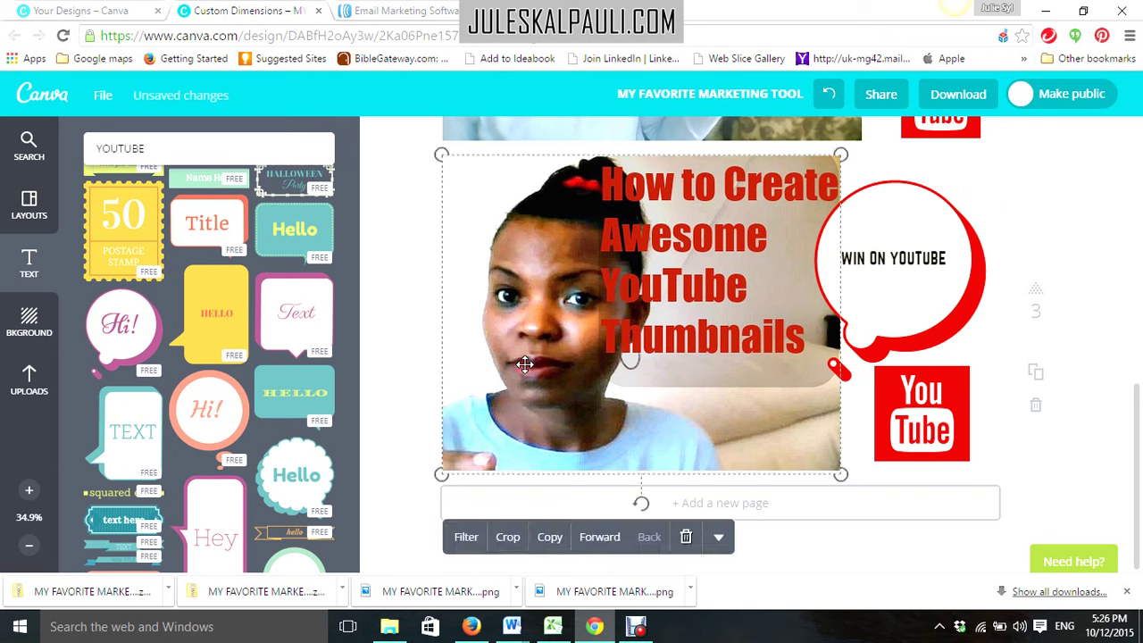
left_click(1098, 221)
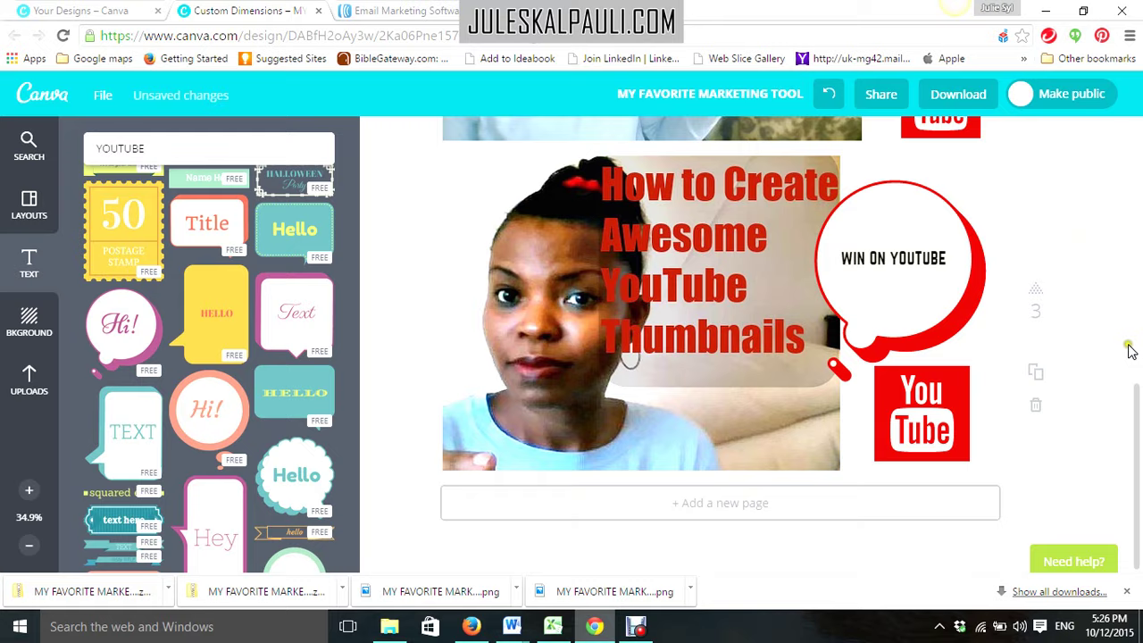
left_click_drag(1136, 393, 1138, 130)
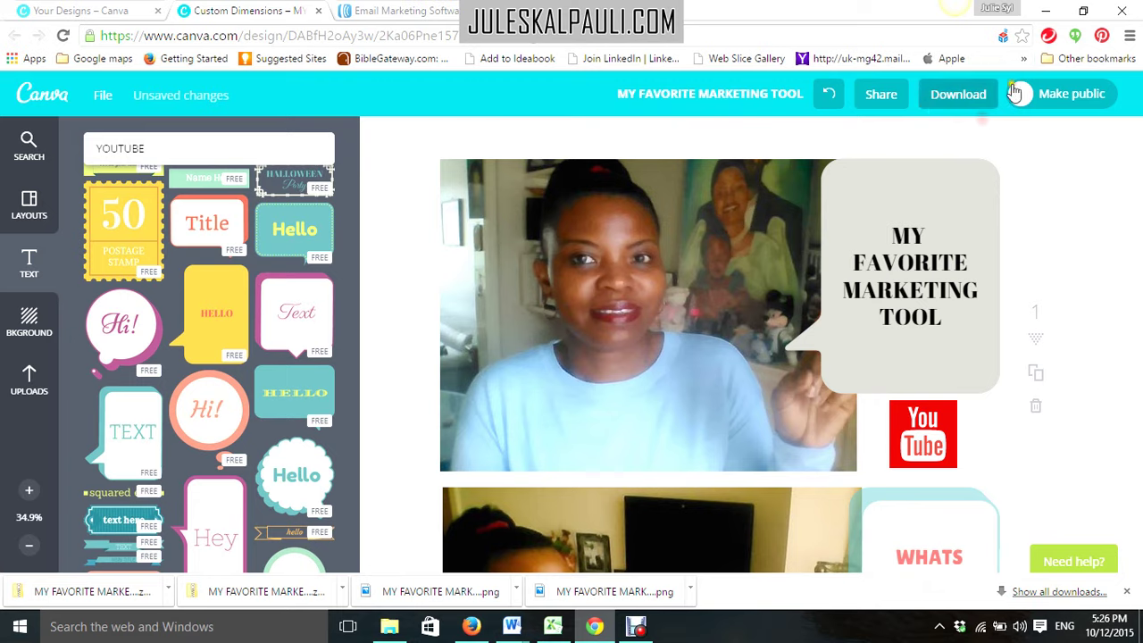
- Download the finished Canva thumbnail design in the chosen file format
left_click(954, 98)
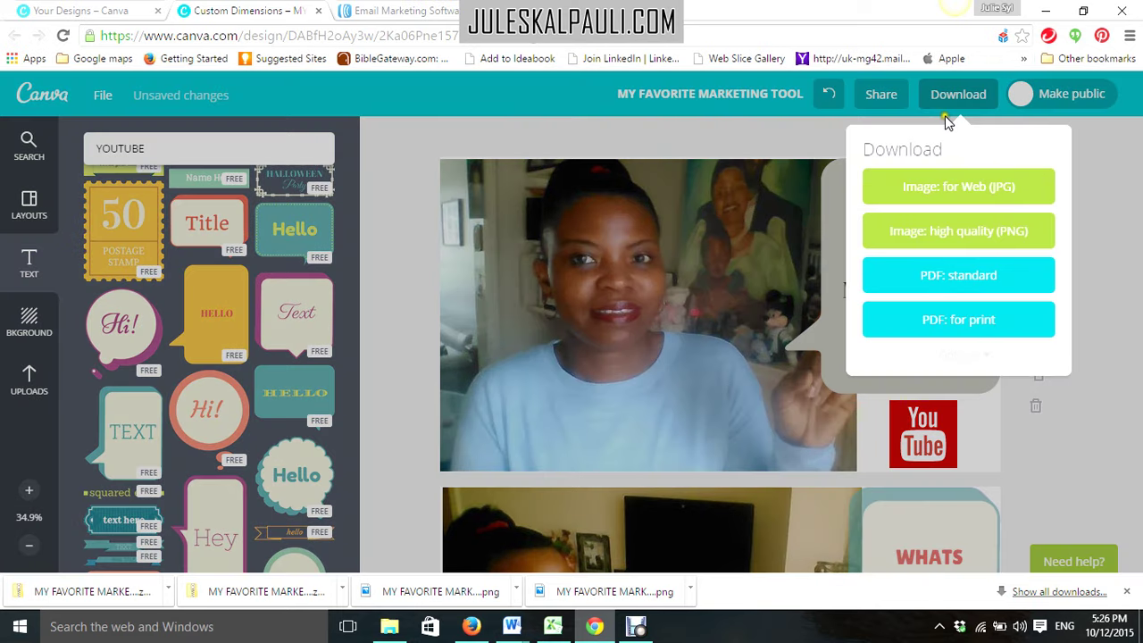
left_click(977, 233)
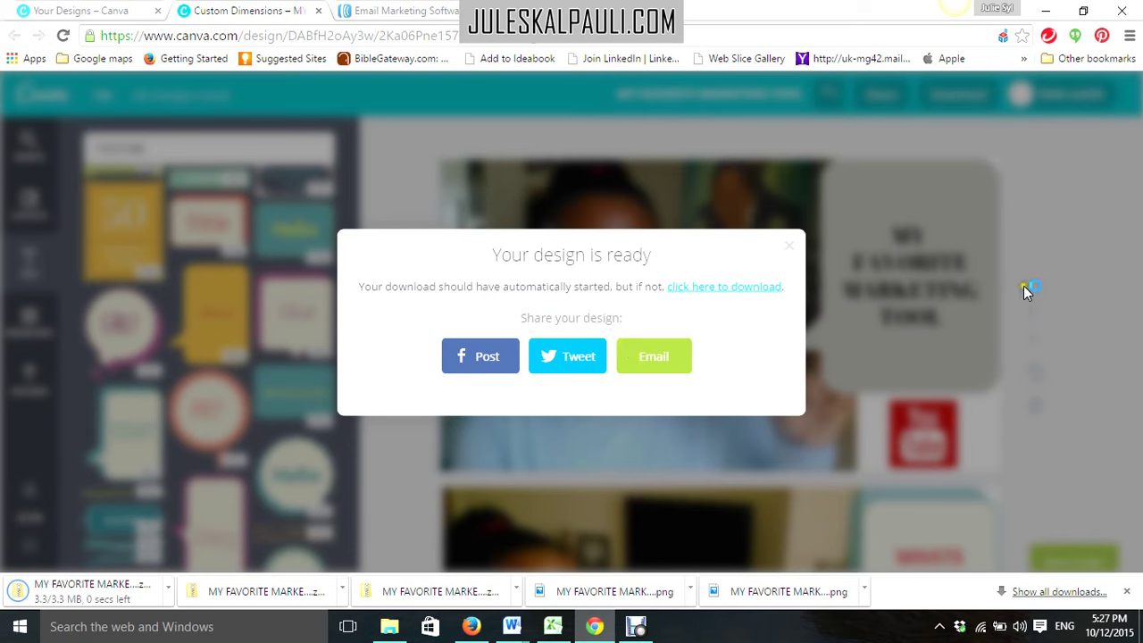
- Attach the author's website address as a link on the first page's photo
left_click(785, 250)
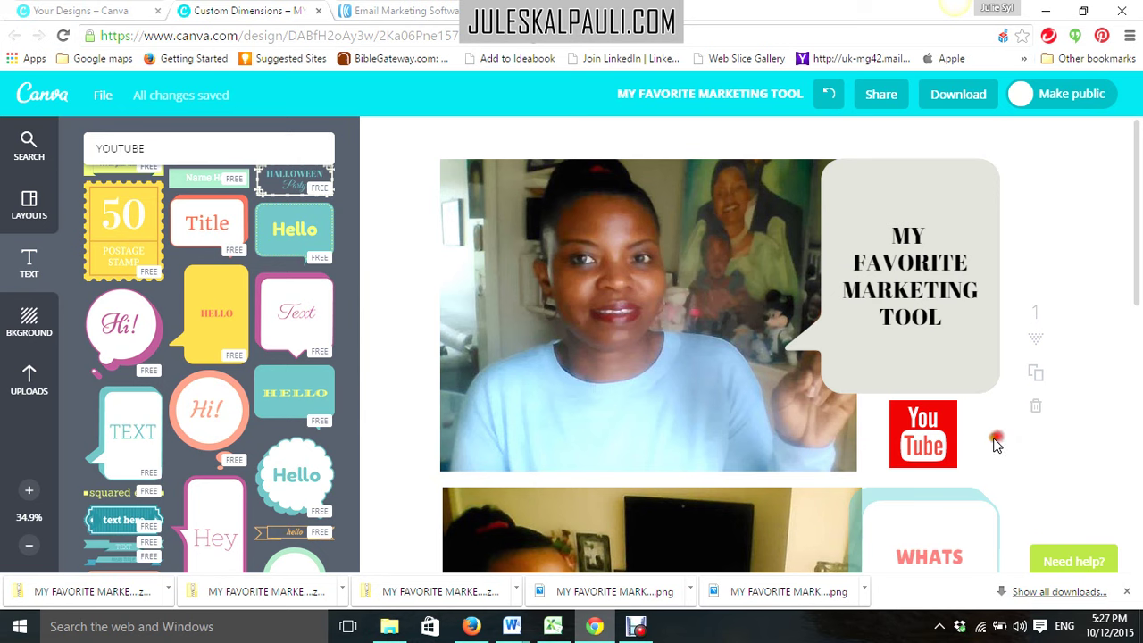
left_click(835, 456)
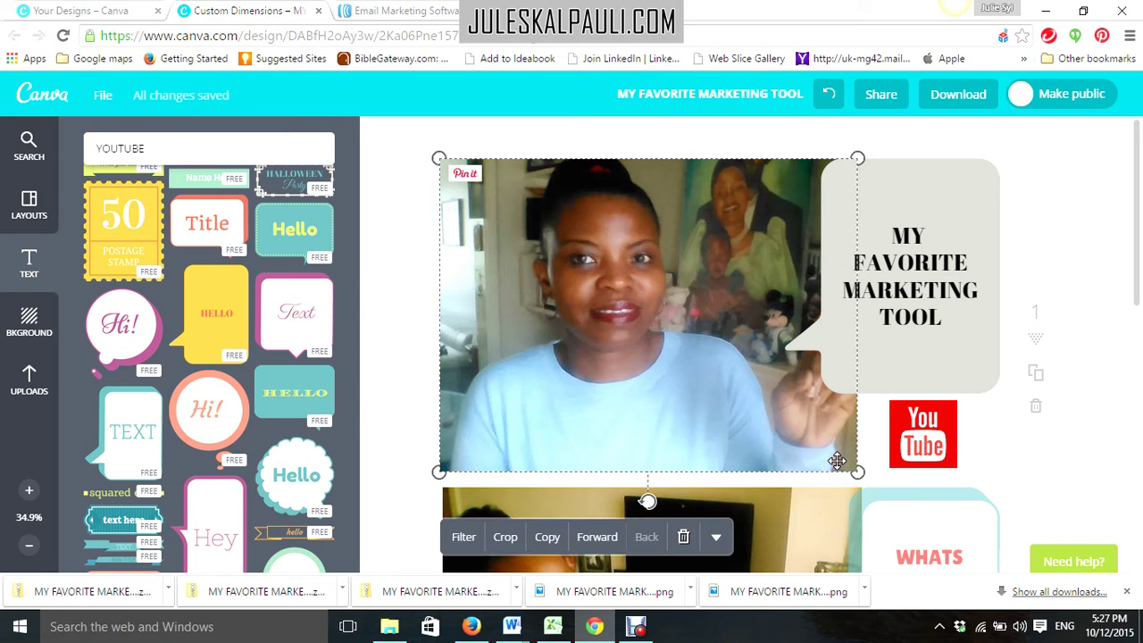
left_click(733, 538)
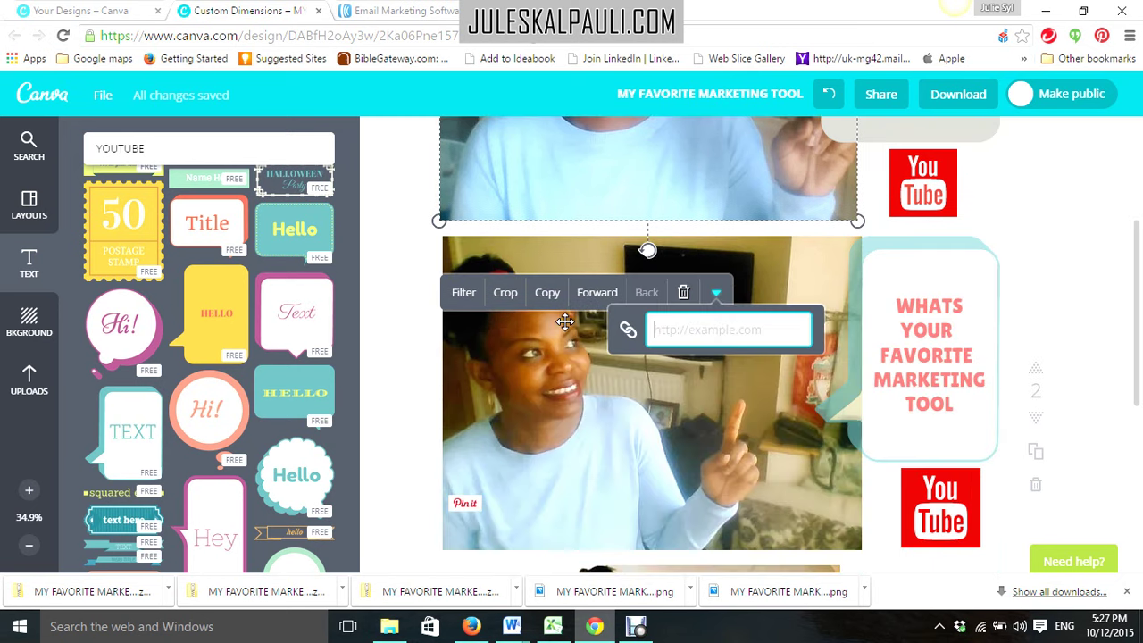
type("H")
key("ctrl+v")
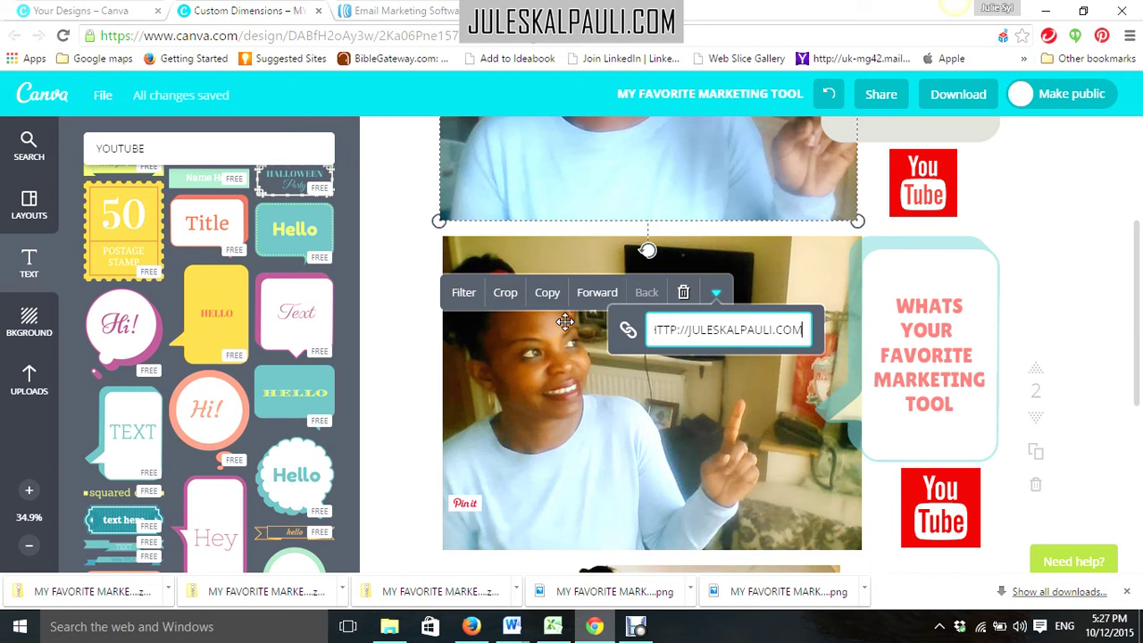
key("Return")
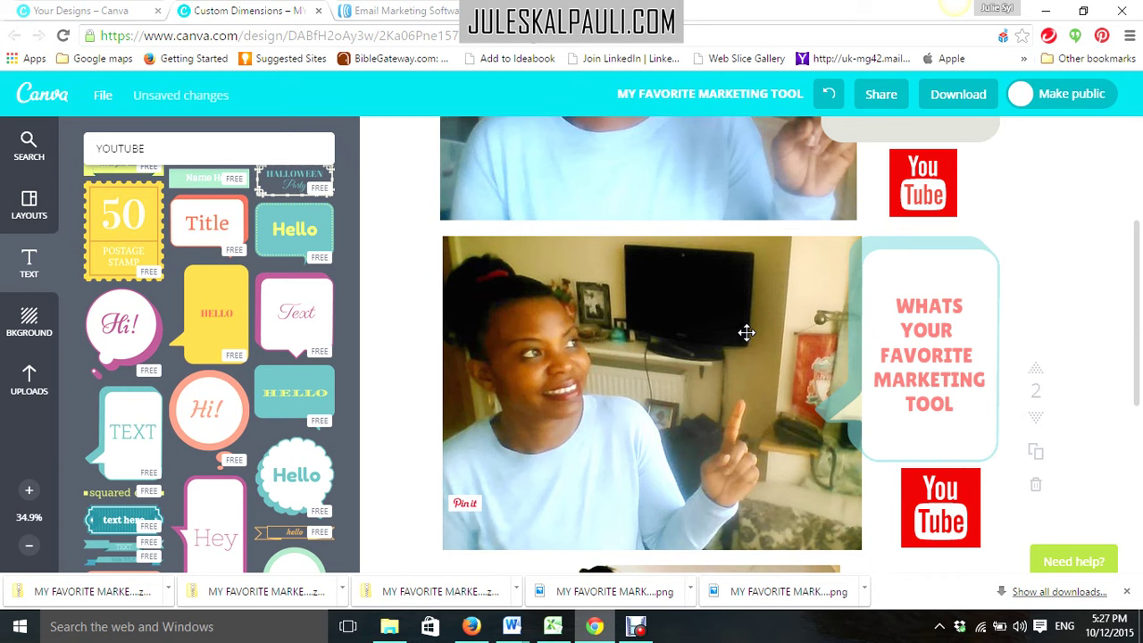
- Upload 2 (13).png from the A Canva Fotos folder as the YouTube video's custom thumbnail
key("ctrl+Tab")
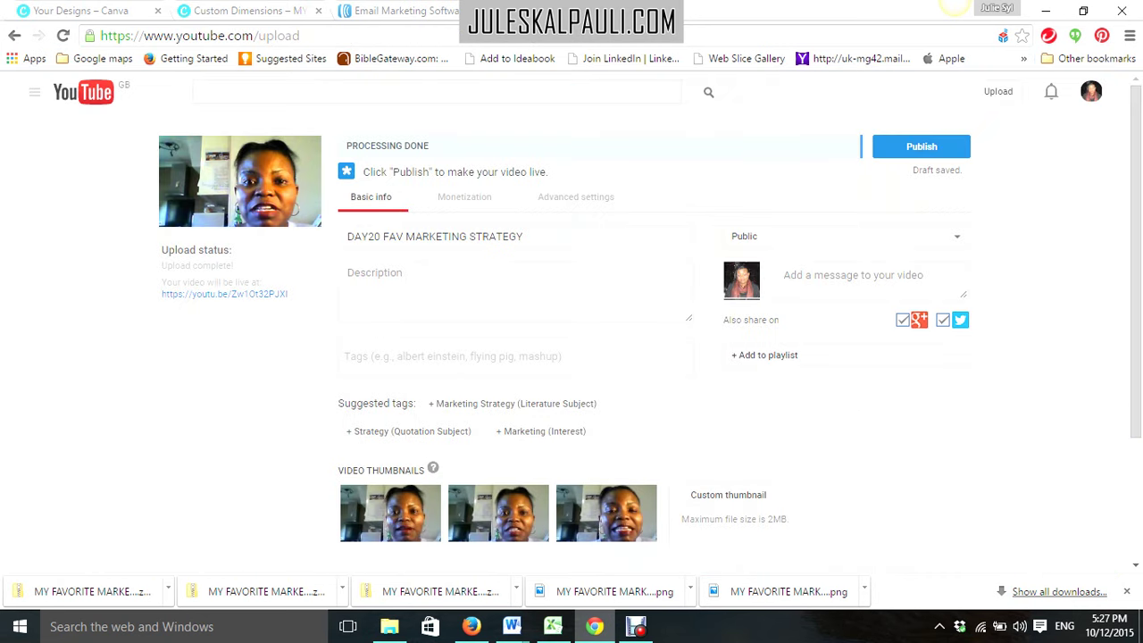
left_click(728, 496)
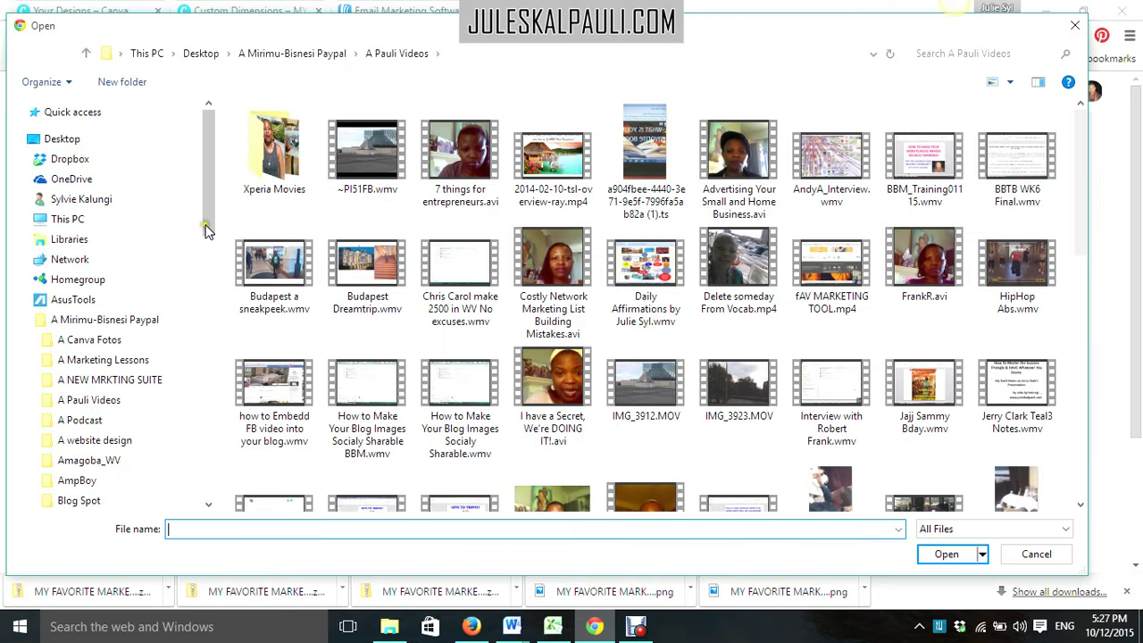
scroll(205, 230, "down", 2)
left_click(90, 206)
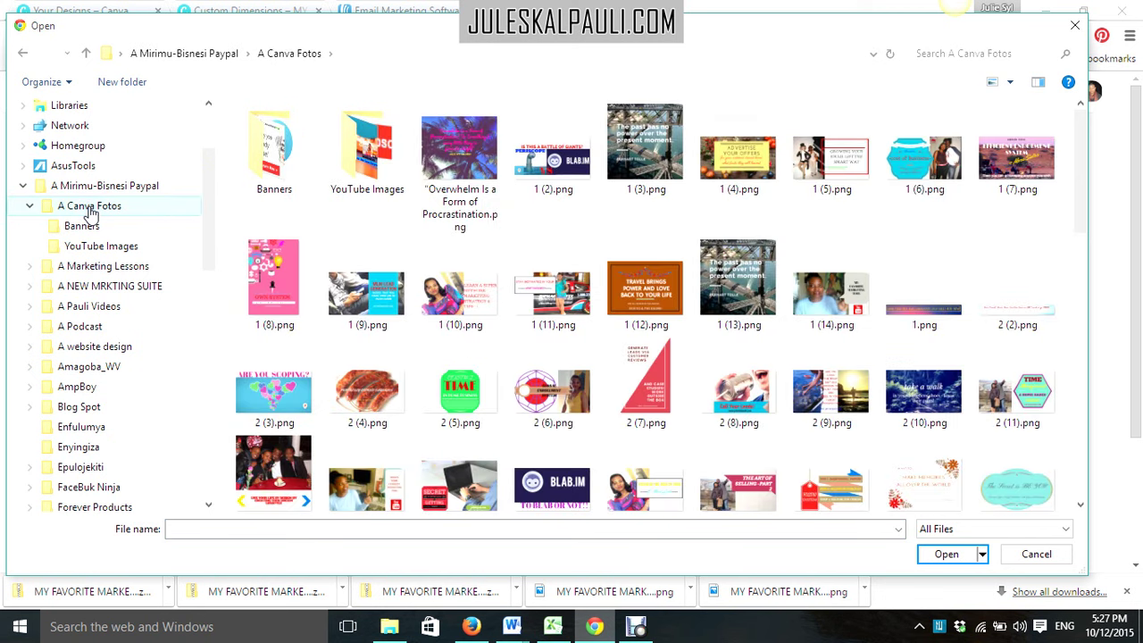
left_click_drag(1080, 186, 1103, 351)
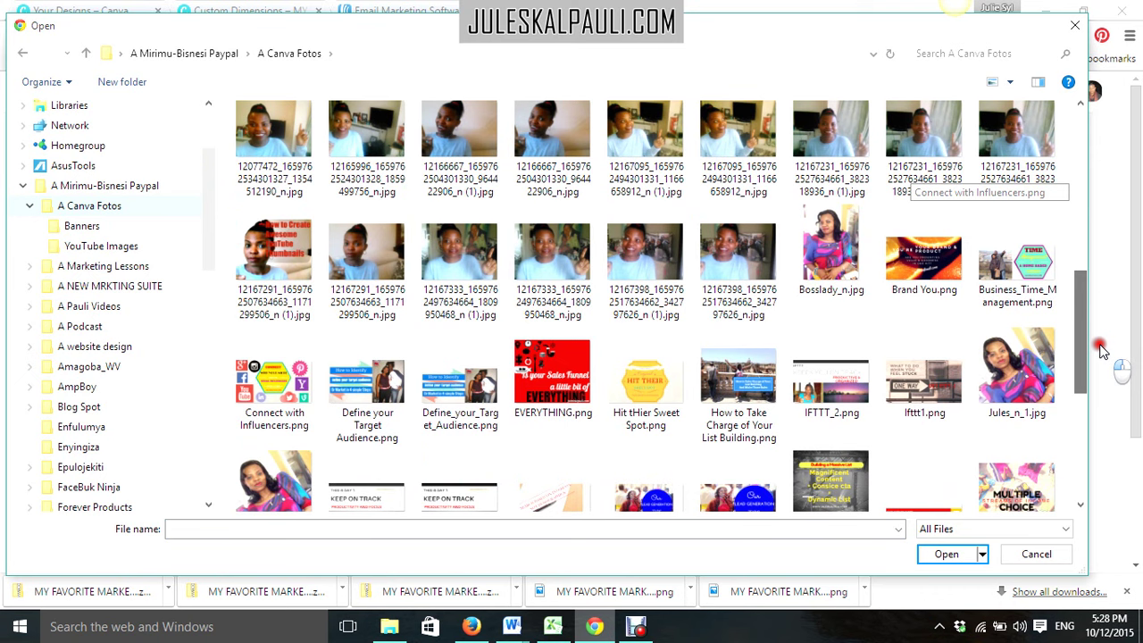
left_click_drag(1102, 351, 1102, 471)
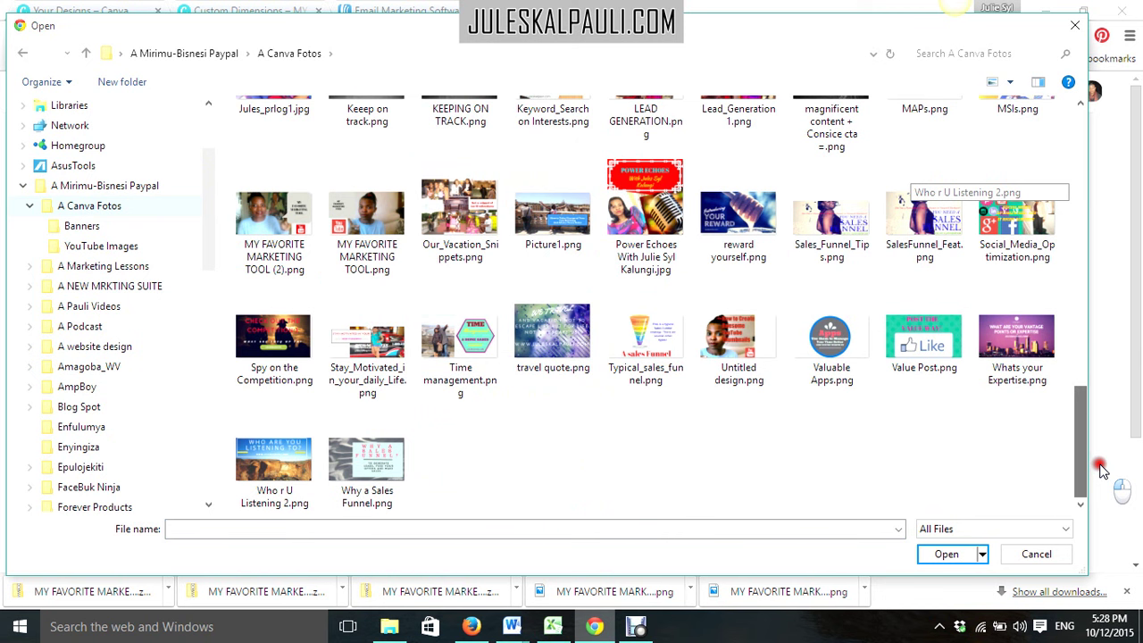
left_click_drag(1101, 471, 1122, 323)
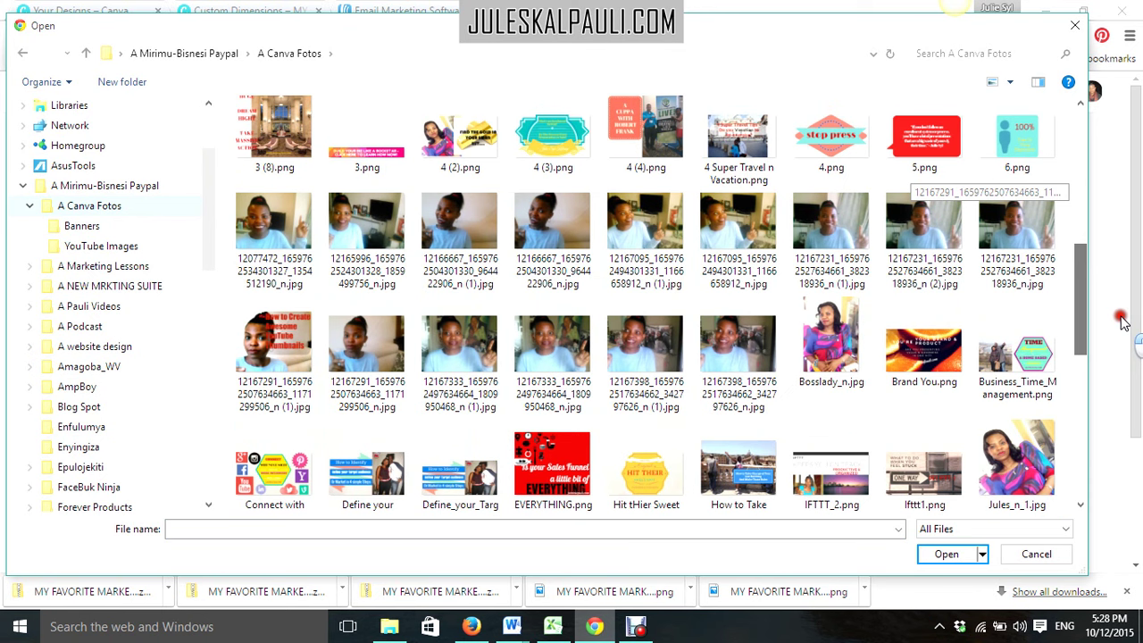
left_click_drag(1122, 324, 1139, 259)
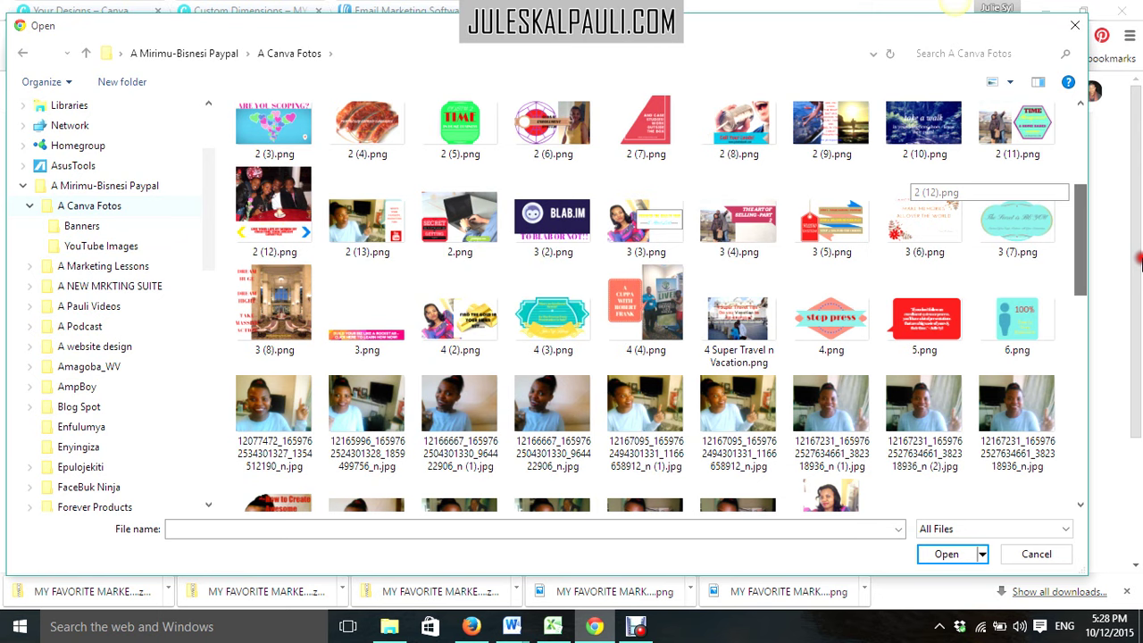
left_click(946, 554)
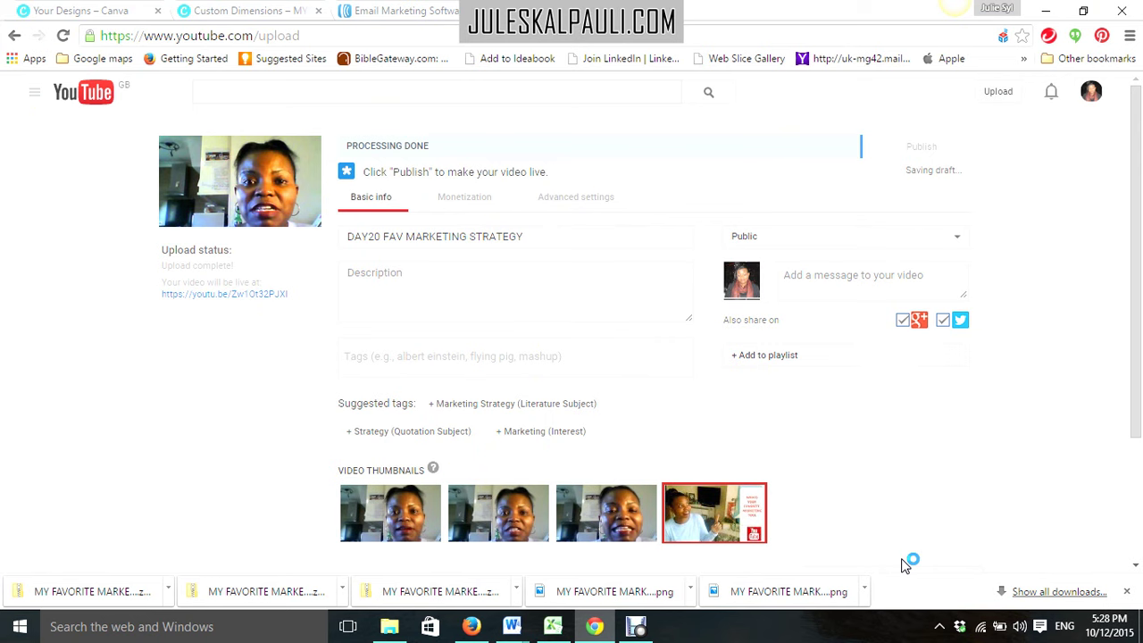
- Change the video's visibility from Public to Unlisted, then select the DAY 20 question in Word
left_click(949, 248)
left_click(928, 266)
left_click(392, 281)
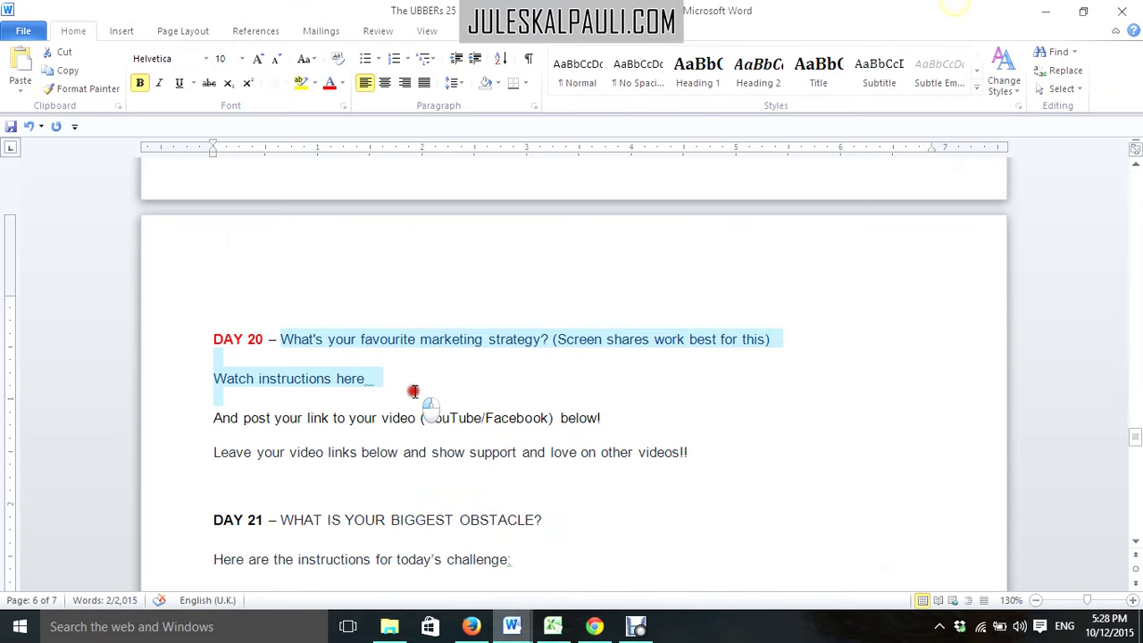
left_click_drag(413, 387, 784, 340)
key("ctrl+c")
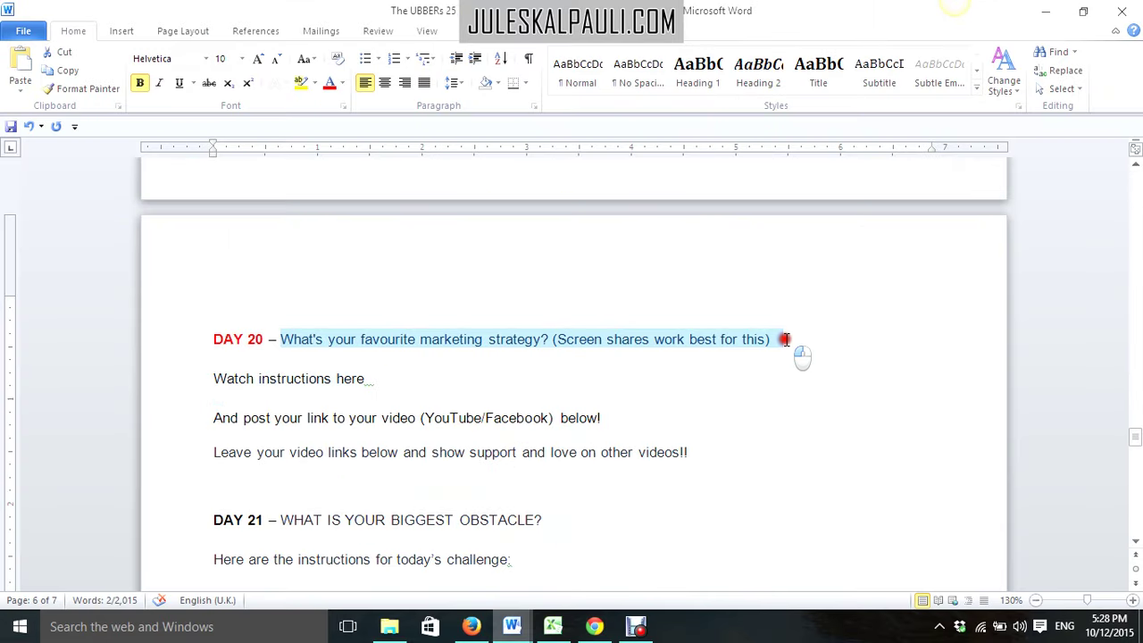
- Bring up the context menu on the selected DAY 20 question to copy it
right_click(784, 339)
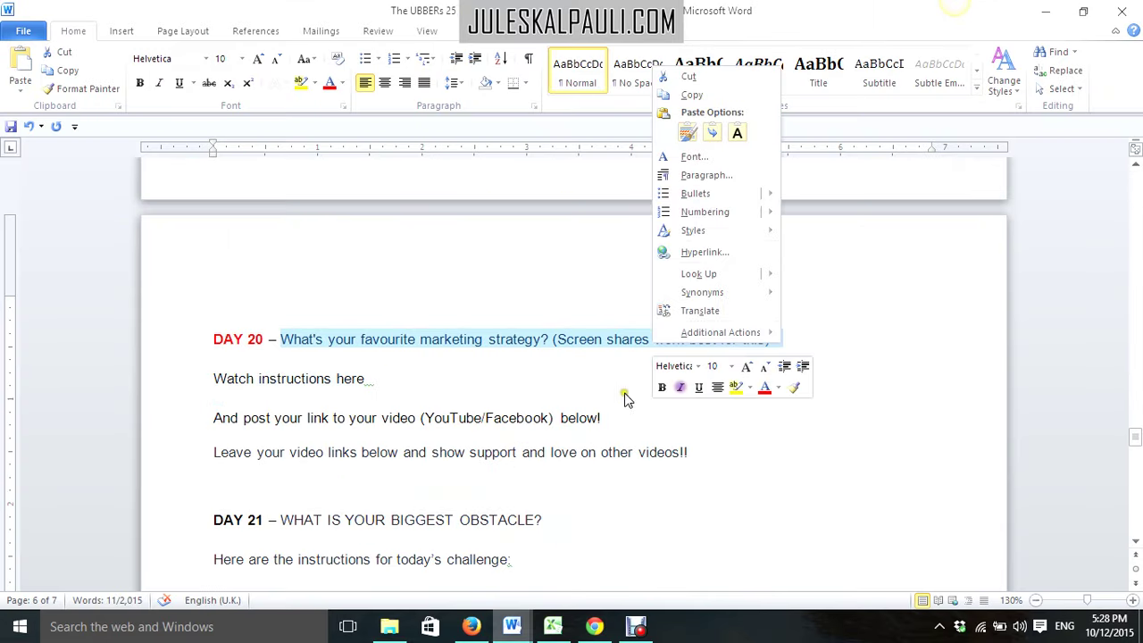
- Paste 'What's your favourite marketing strategy? (Screen shares work best for this)' into the description and append 'share with us.'
left_click(693, 98)
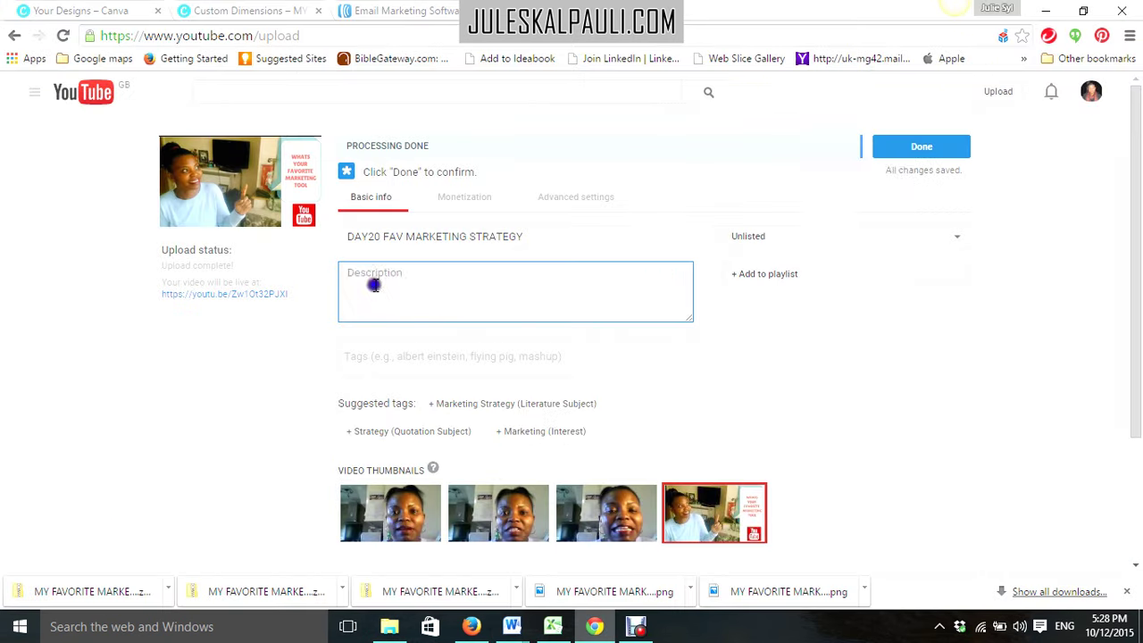
key("ctrl+v")
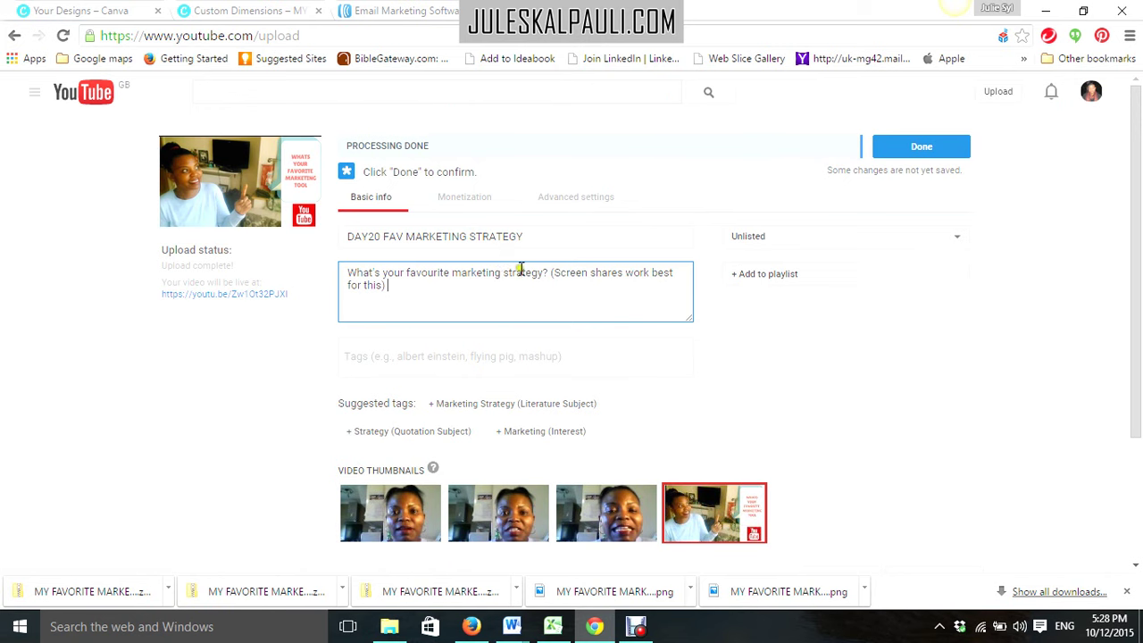
type("gmail")
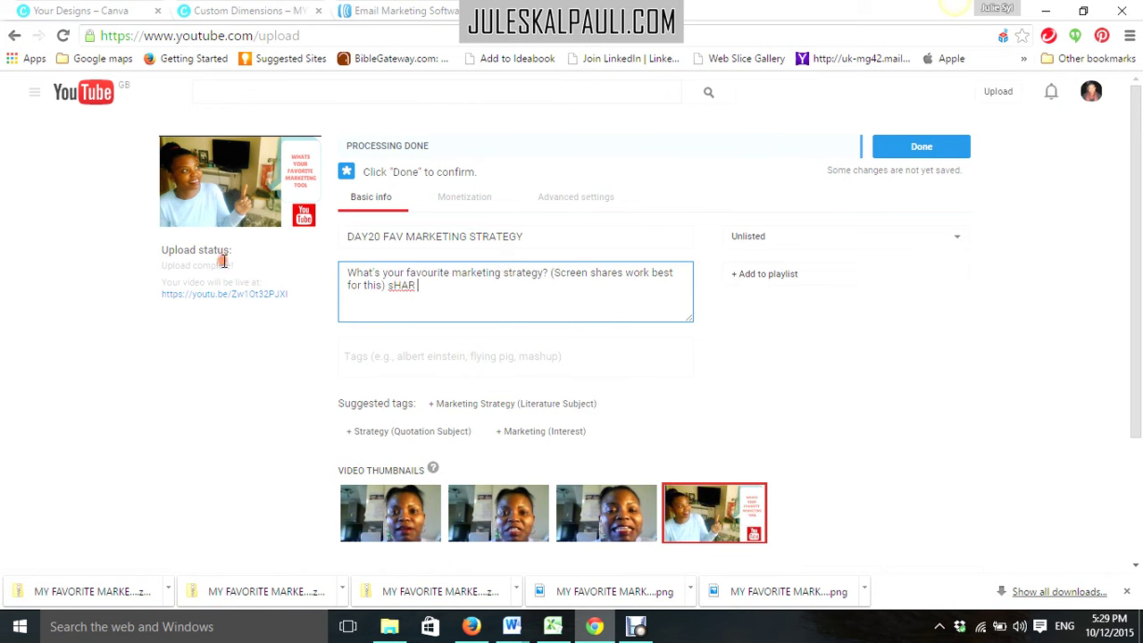
key("BackSpace")
key("BackSpace")
key("BackSpace")
key("BackSpace")
key("BackSpace")
type("share with us.")
left_click(337, 355)
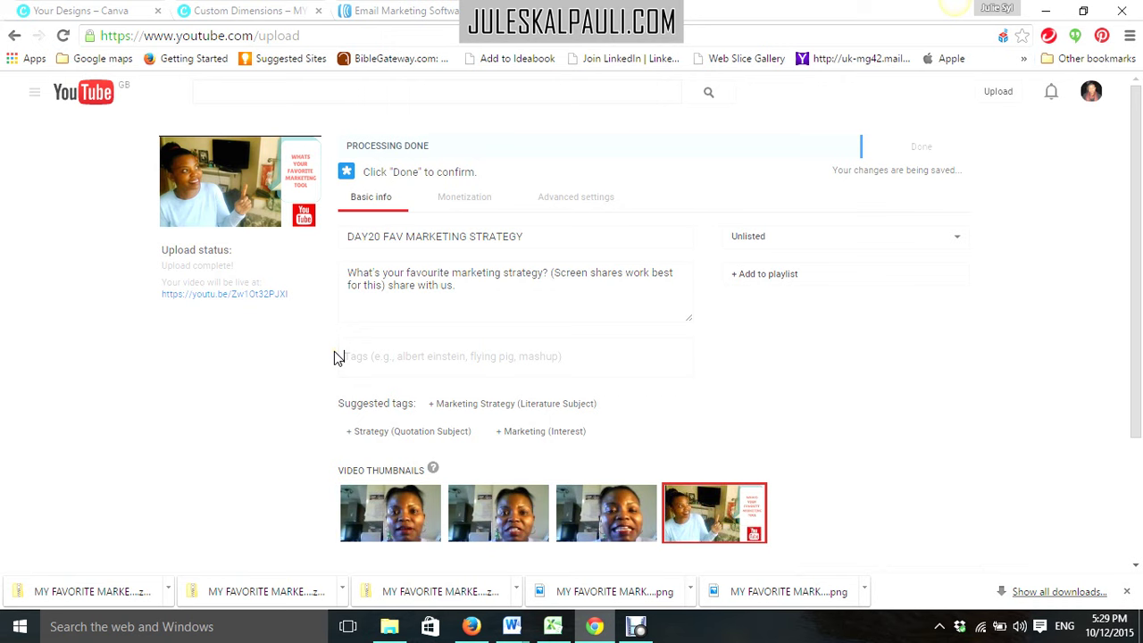
- Add the tags 'marketing strategy', 'ubb challenge' and the creator's name, correcting the misspelled name
type("marketing st")
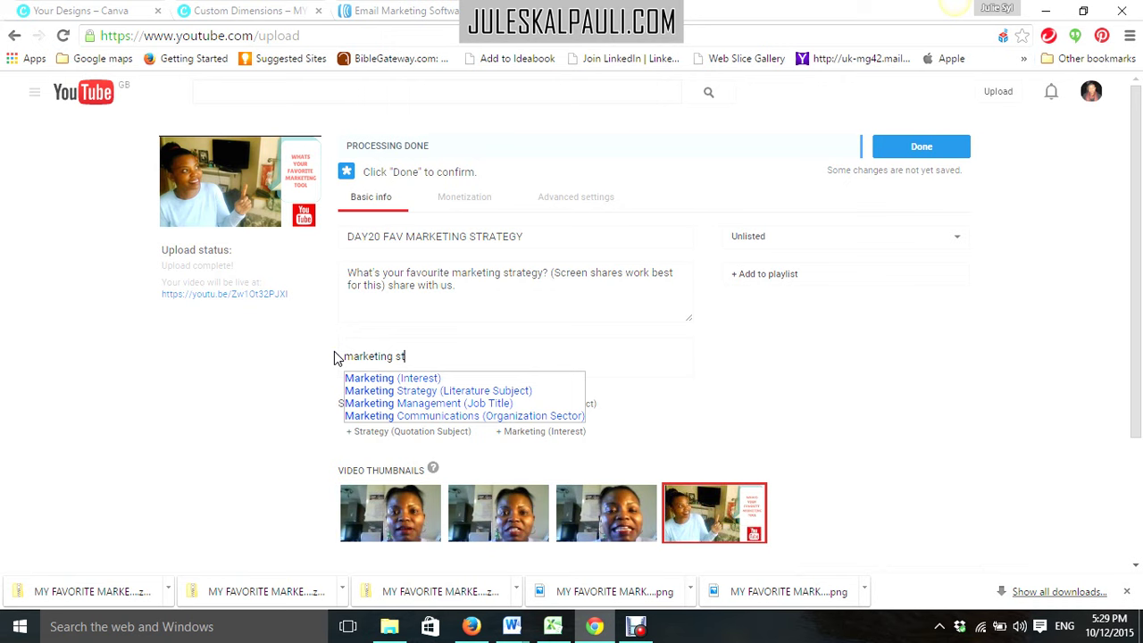
type("rategy")
key("Return")
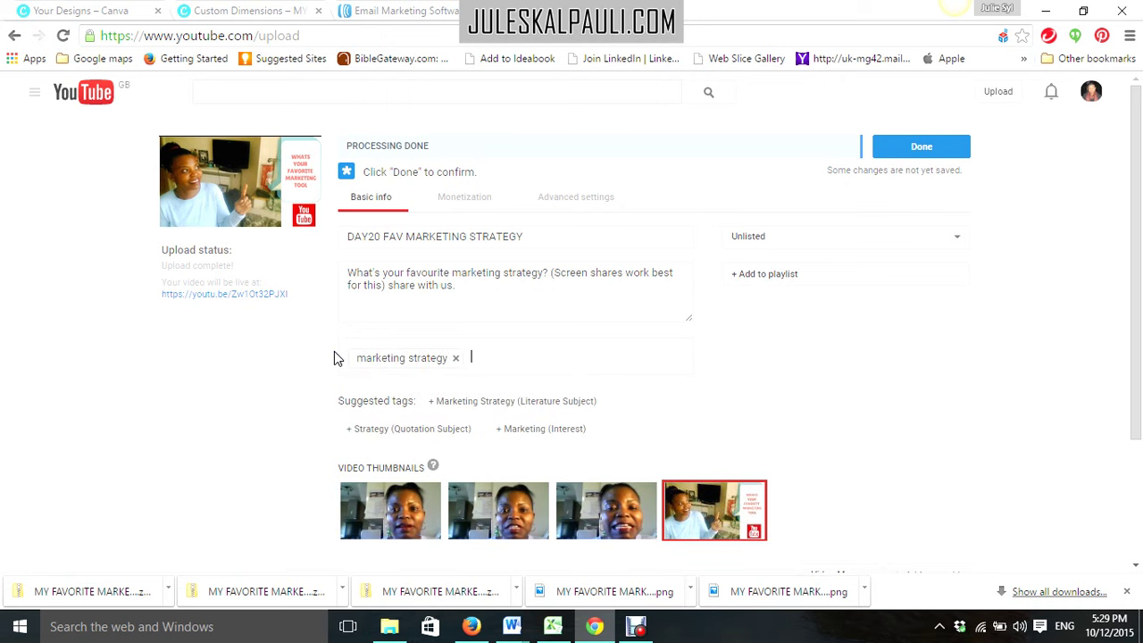
type("u")
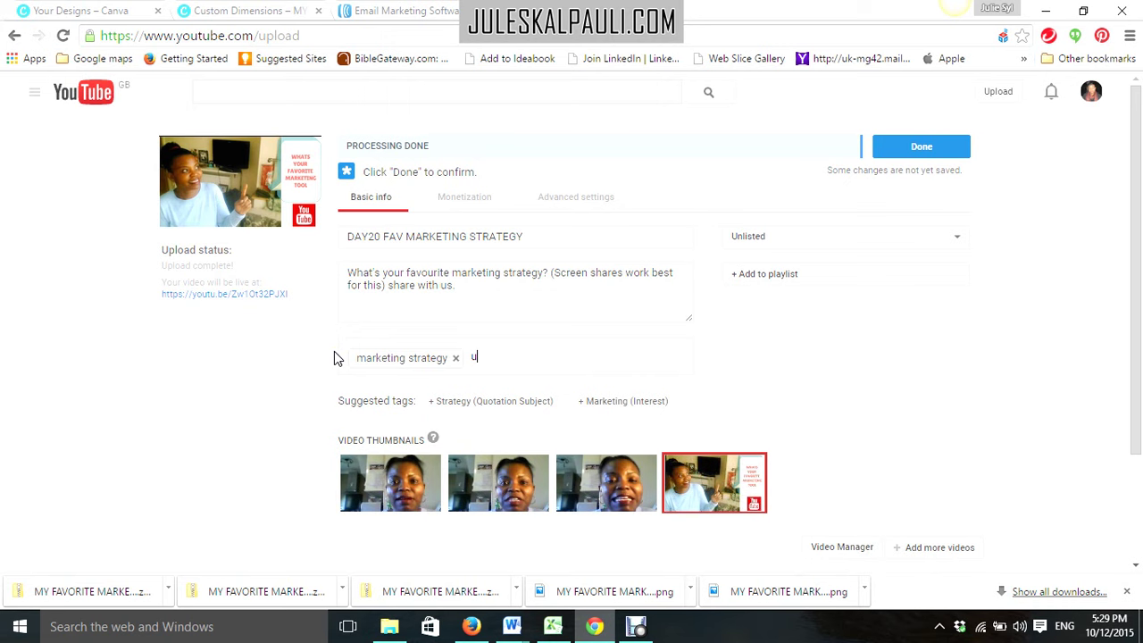
type("bb challenge")
key("Return")
type("julie sy;l kalu")
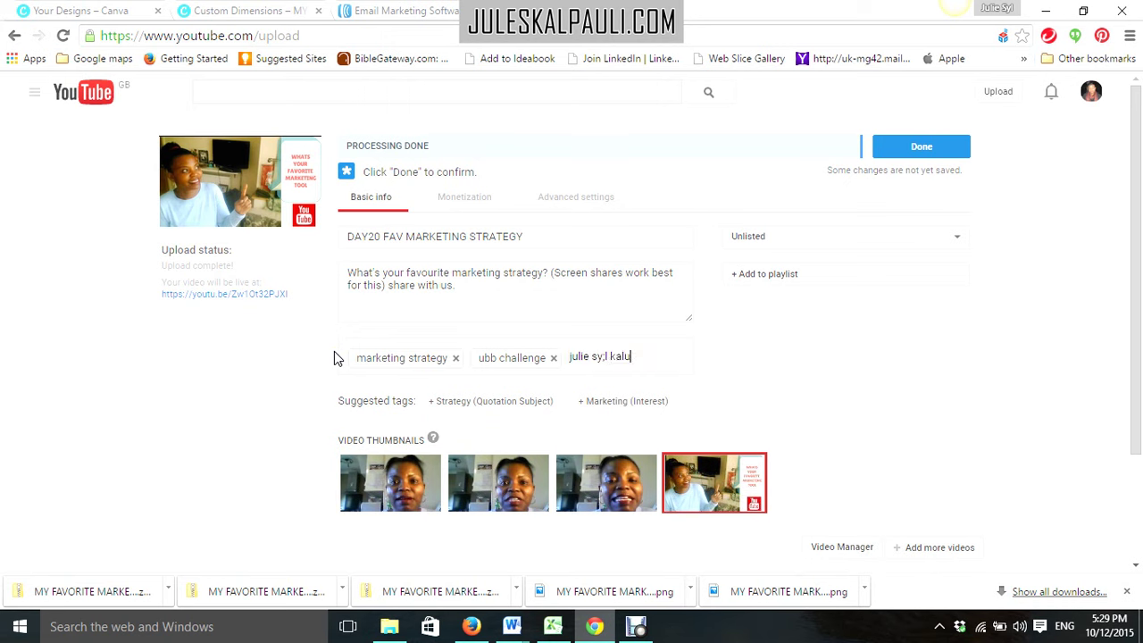
key("BackSpace")
key("BackSpace")
key("BackSpace")
key("BackSpace")
key("BackSpace")
key("BackSpace")
key("BackSpace")
type("l kalungi")
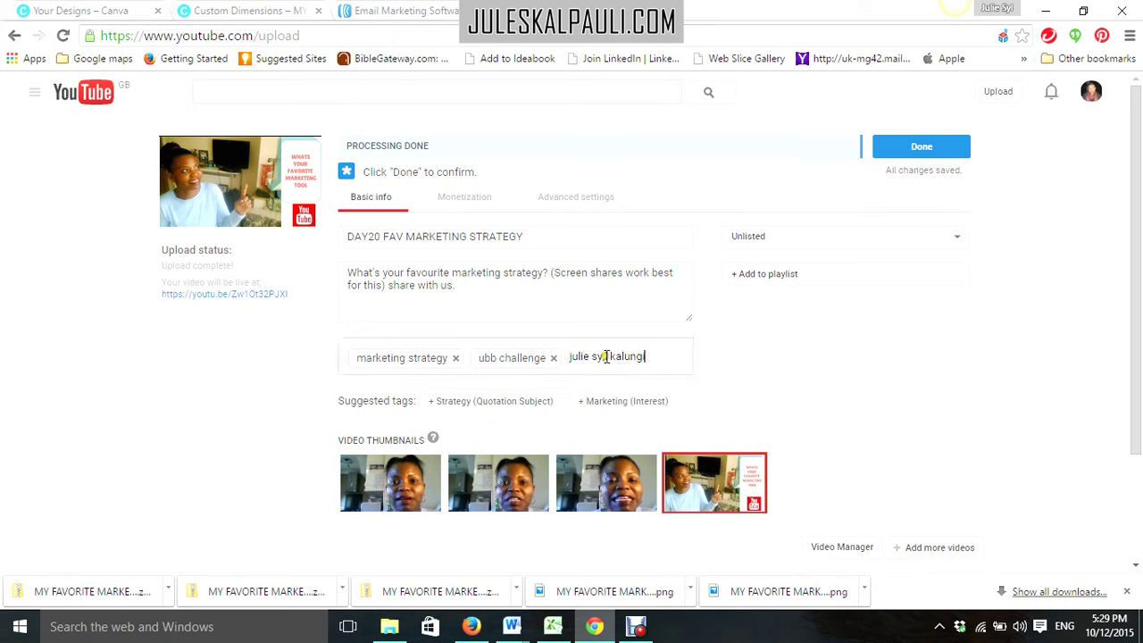
triple_click(604, 356)
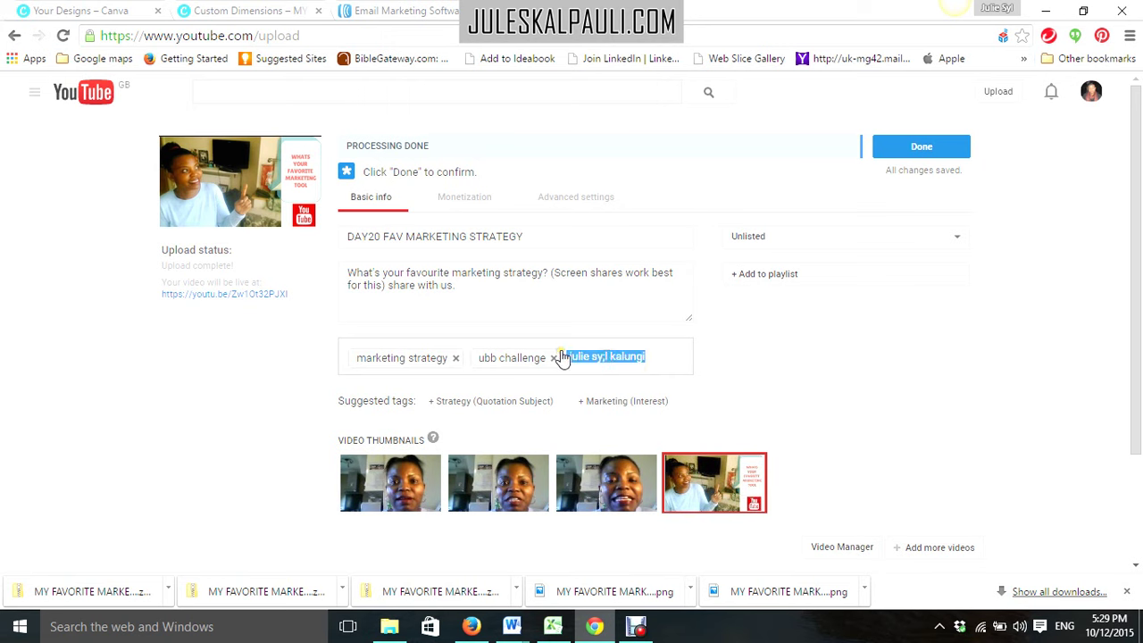
type("Julie Syl Kalungi")
key("Return")
- Add the remaining tags 'training', 'video' and 'mobile'
type("trac")
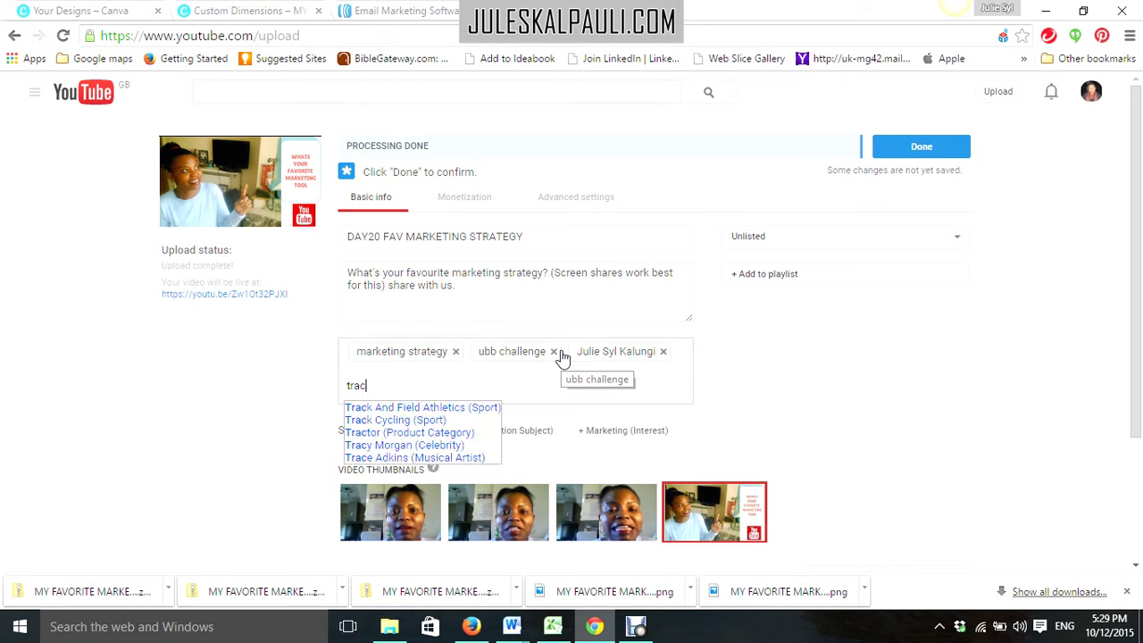
key("BackSpace")
type("ining")
key("Return")
type("video")
key("Return")
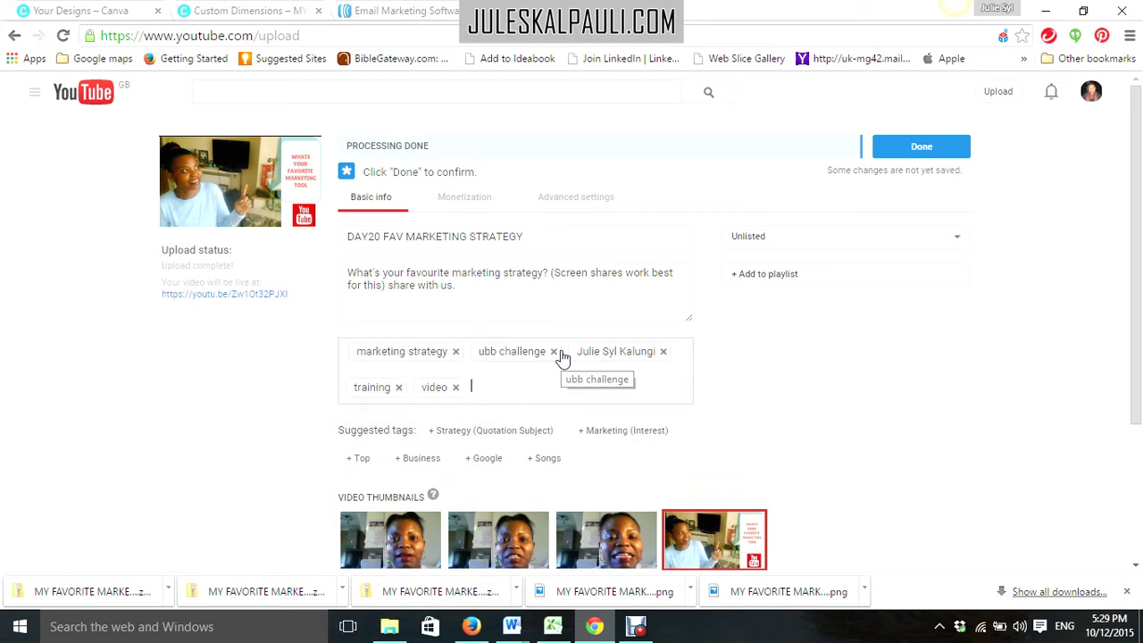
type("mo")
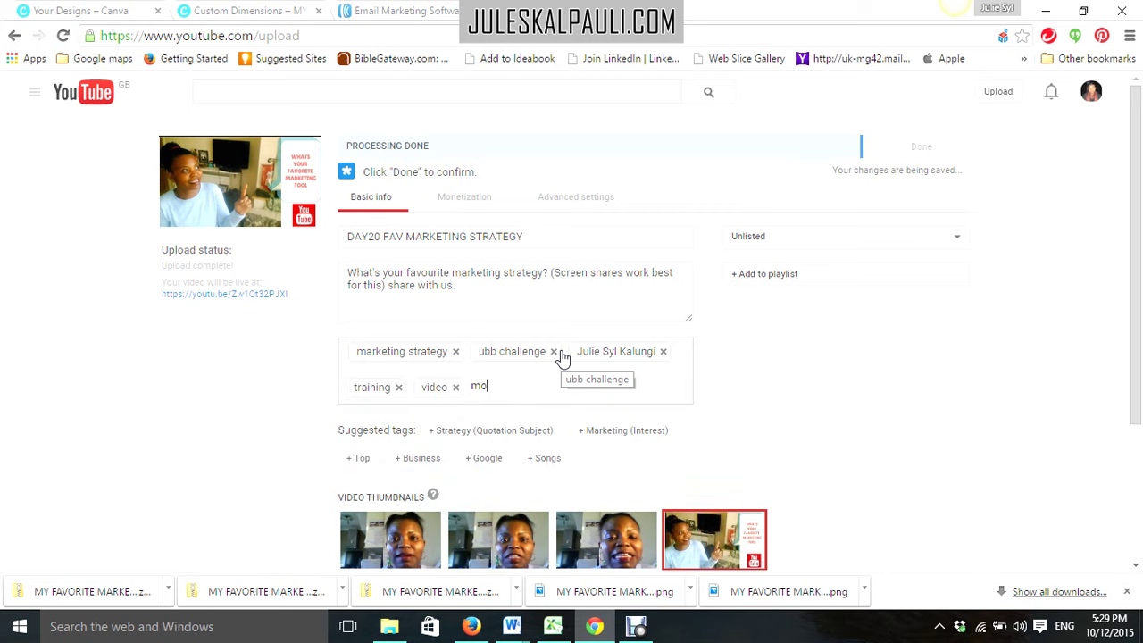
type("bile")
left_click(775, 367)
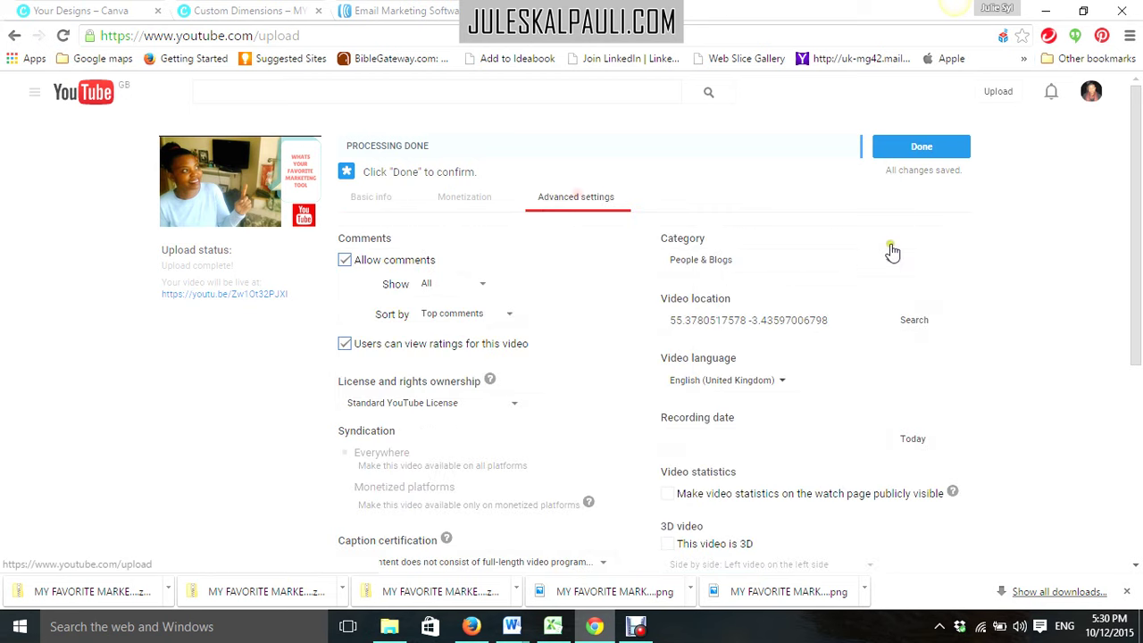
- Choose Education as the video category and finish, confirming the 'DAY20 FAV MARKETING STRATEGY' upload
left_click(894, 260)
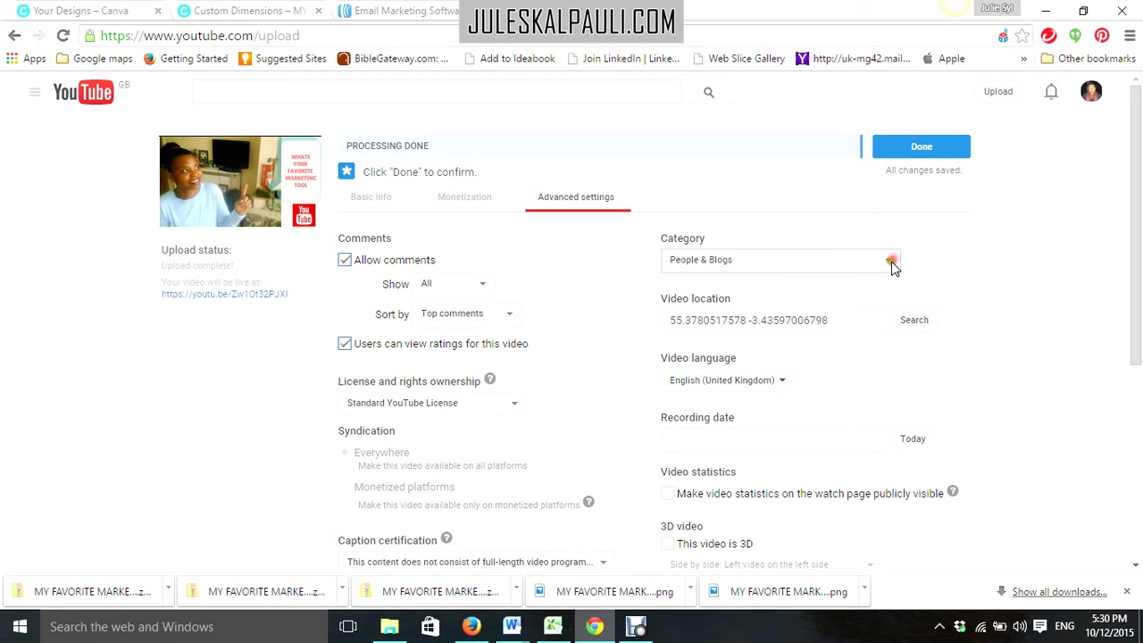
left_click(994, 281)
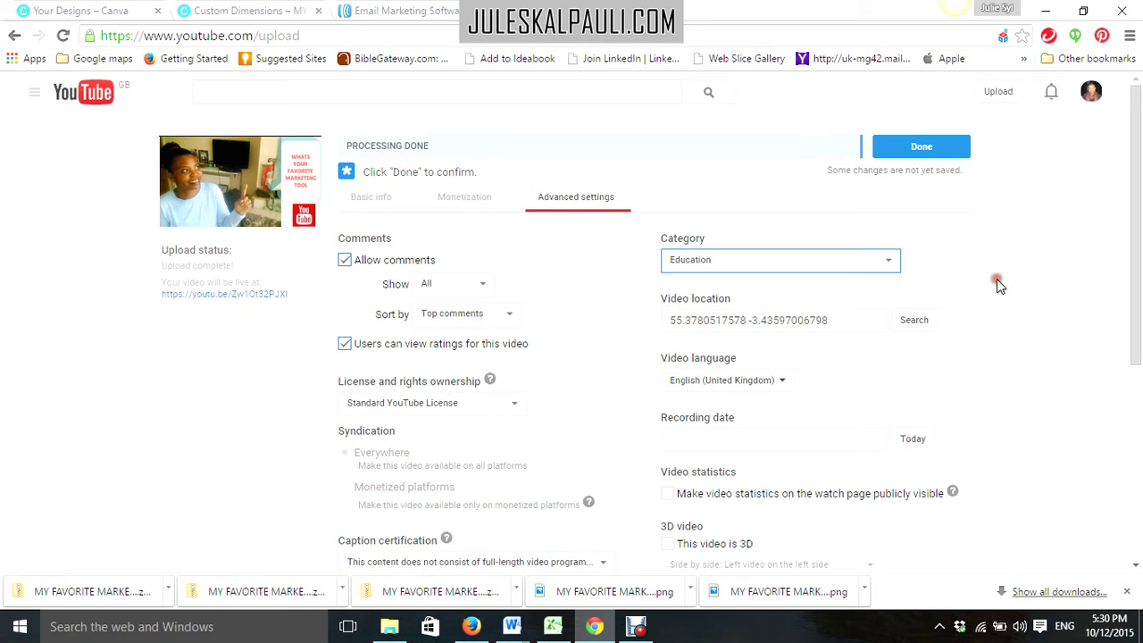
scroll(997, 281, "down", 2)
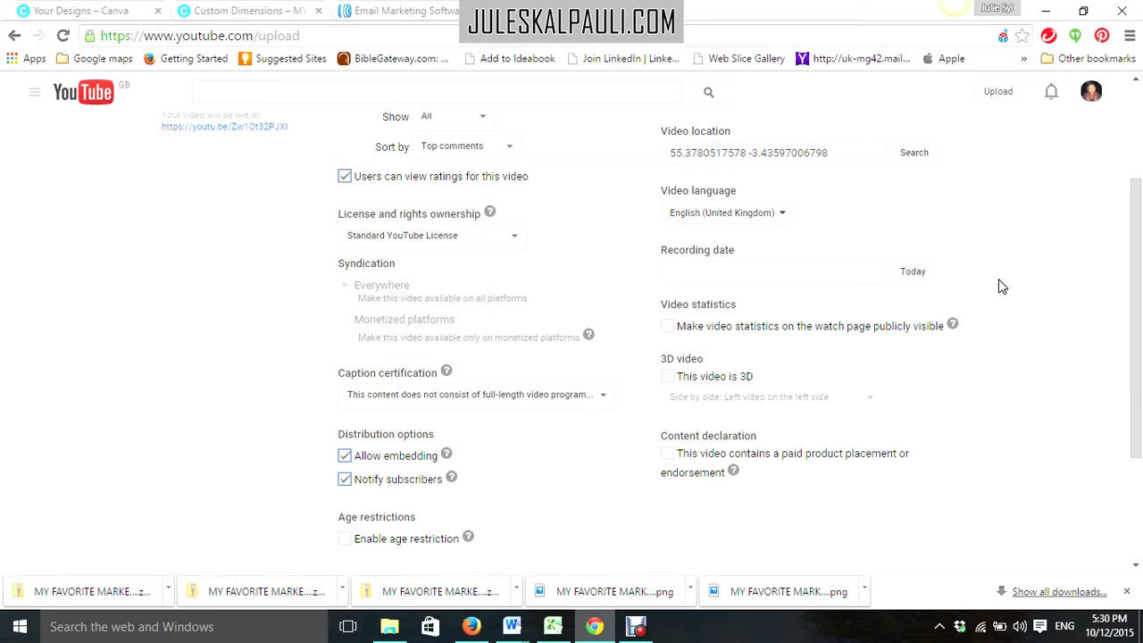
scroll(998, 286, "up", 2)
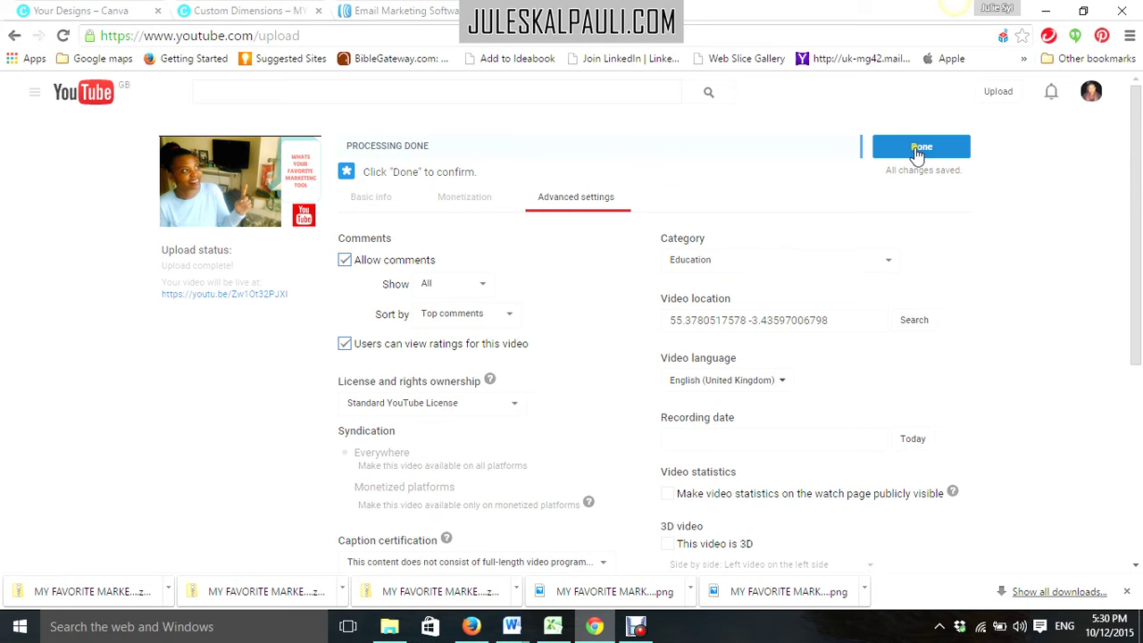
left_click(919, 148)
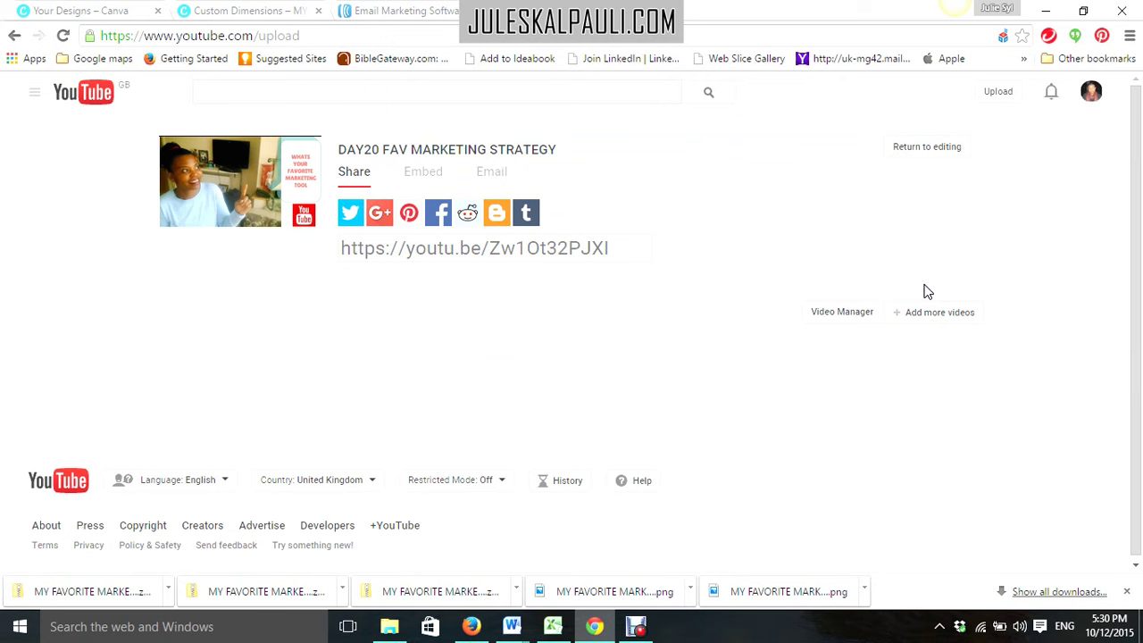
- Copy the video's short share link into the browser address bar, load it, then bring up Debut Video Capture
right_click(582, 250)
key("ctrl+c")
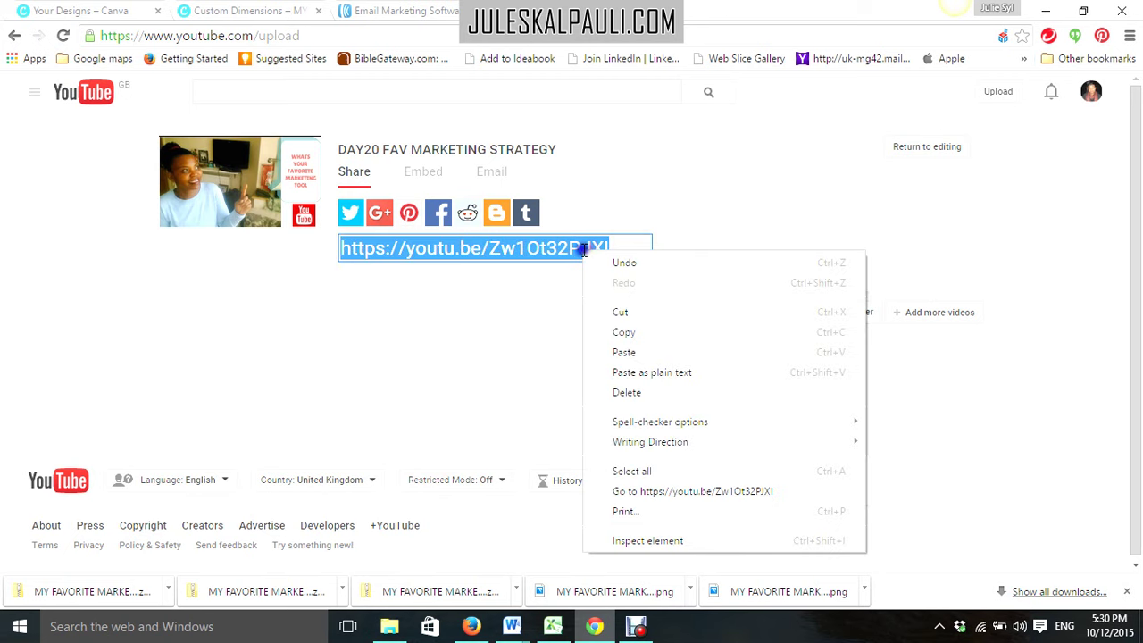
left_click(626, 332)
right_click(301, 36)
left_click(329, 117)
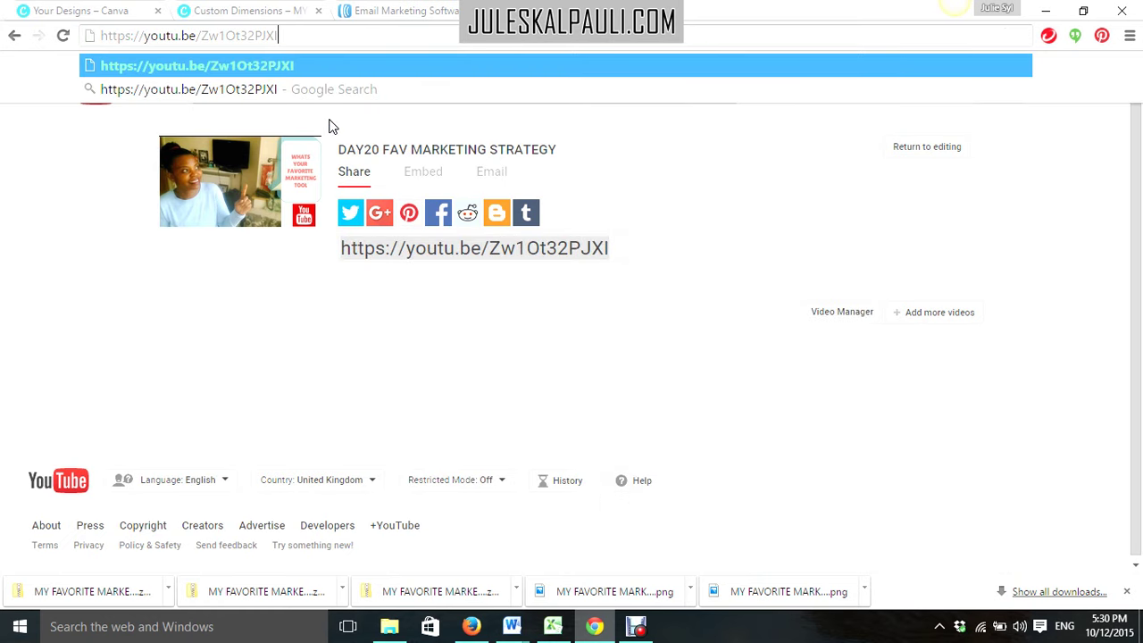
key("Return")
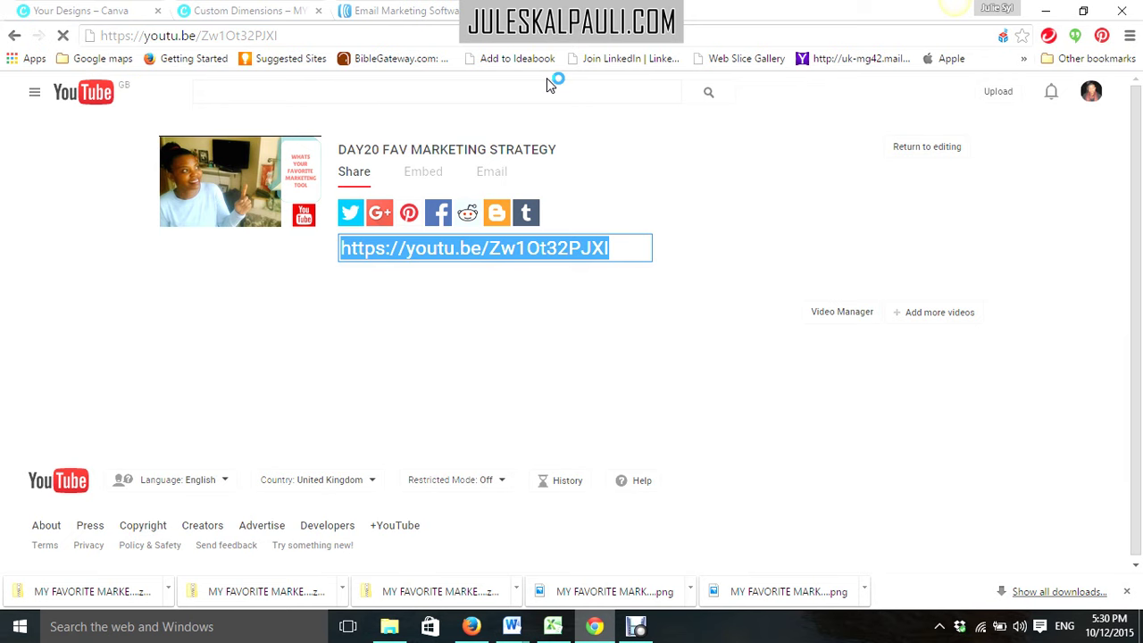
left_click(636, 626)
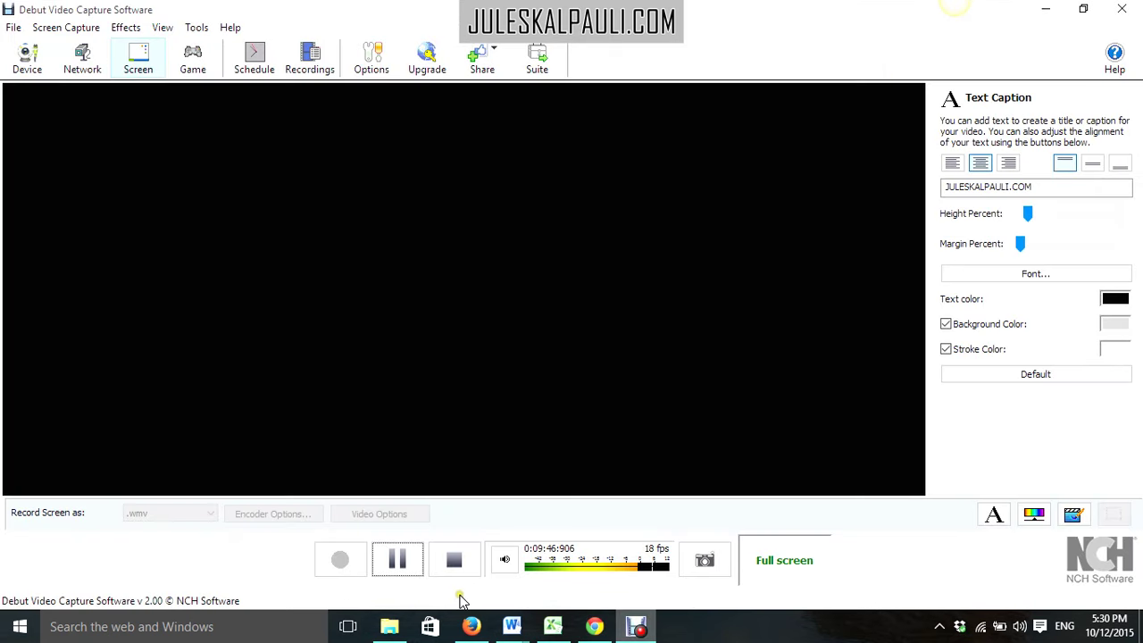